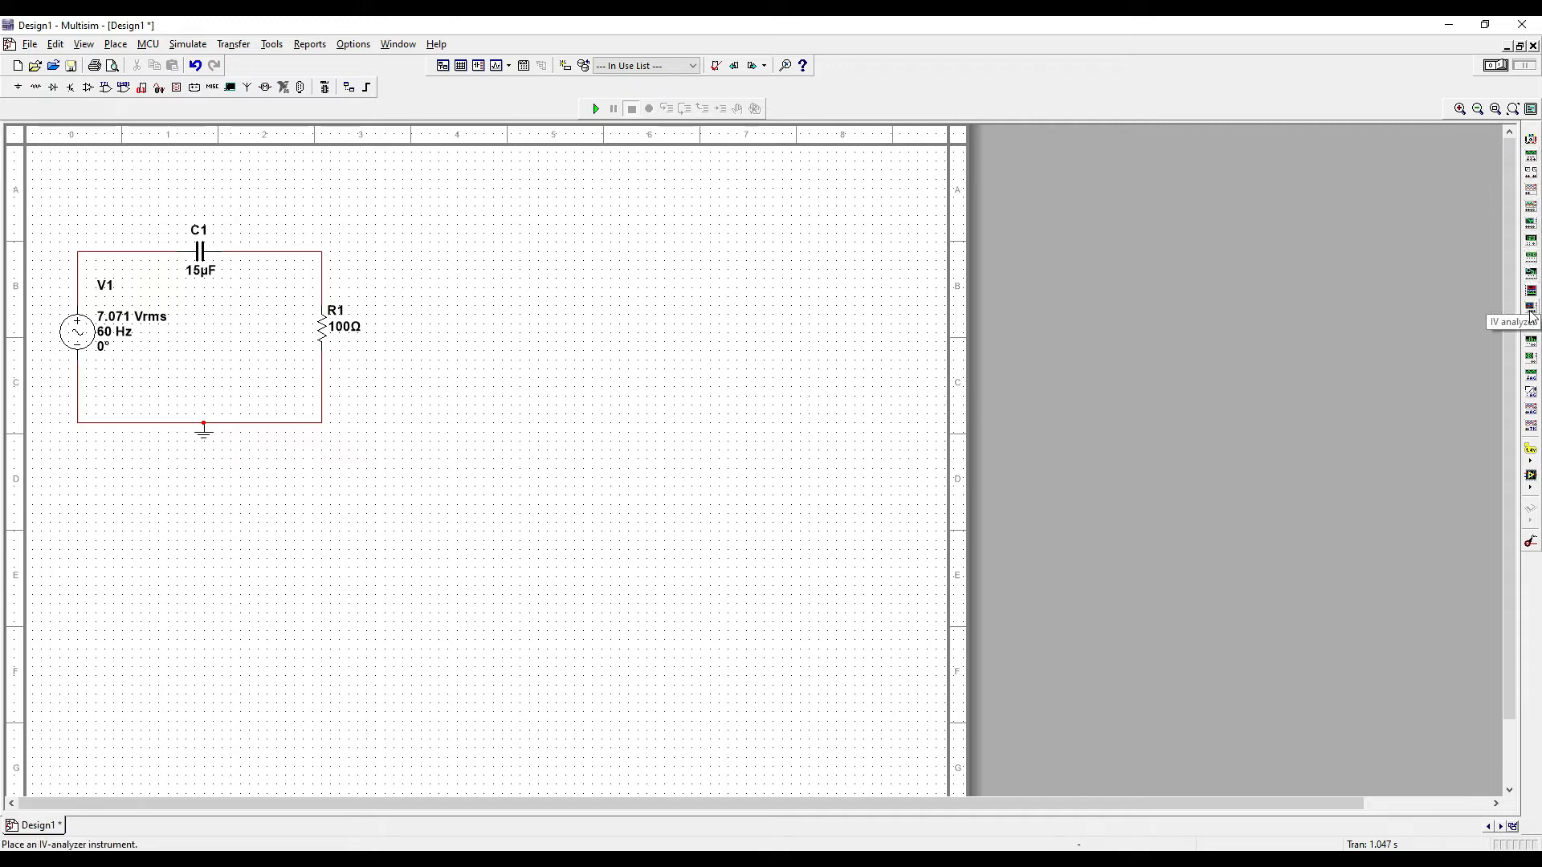
Step: Place a Tektronix oscilloscope to the right of the circuit and wire its channel 1 to the node between V1 and C1
left_click(1531, 435)
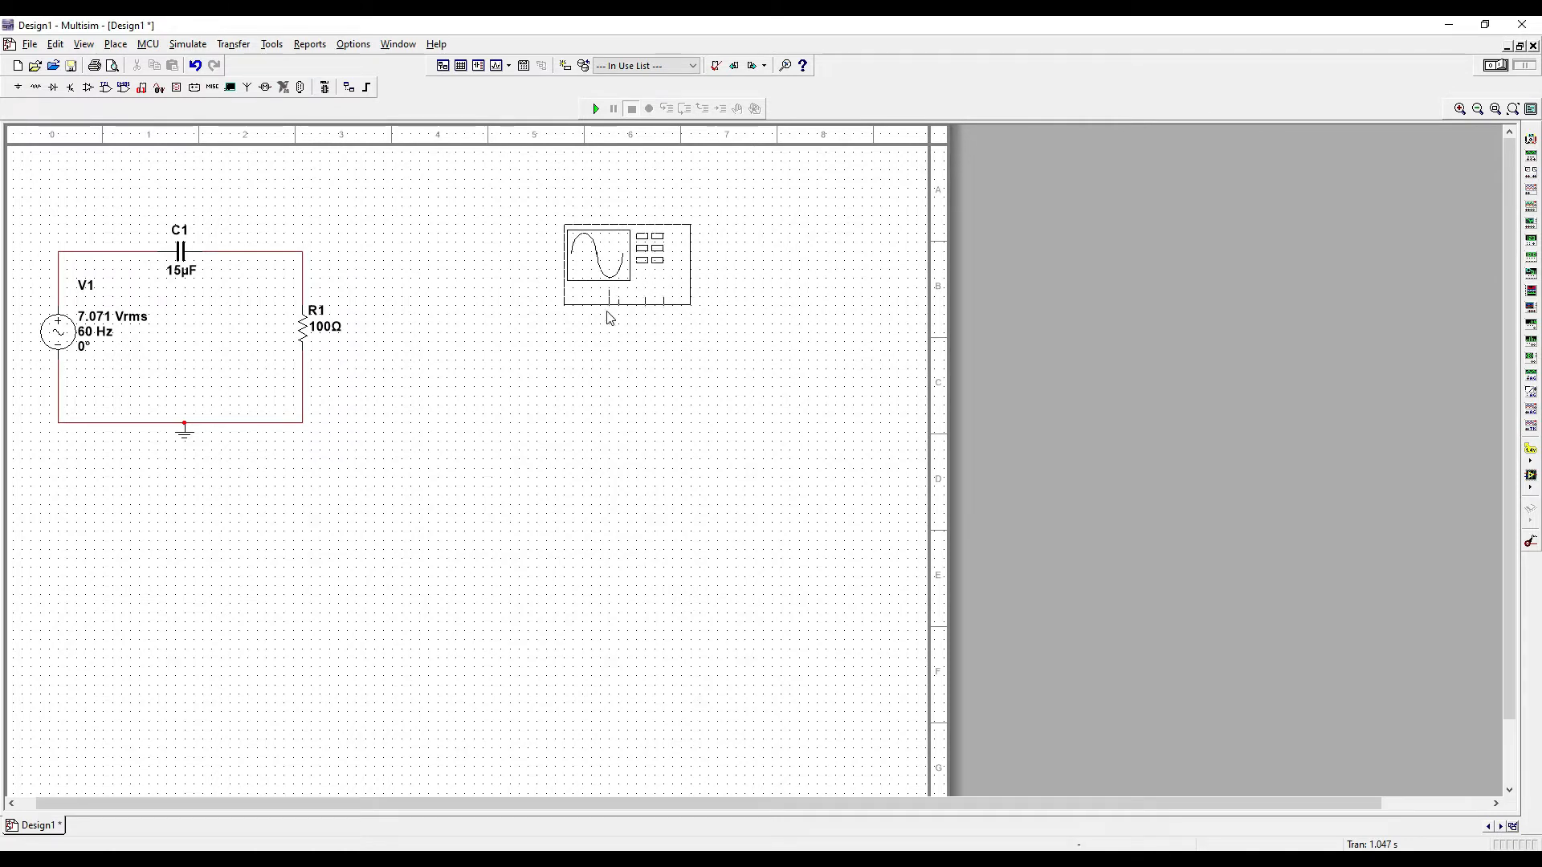
left_click(623, 284)
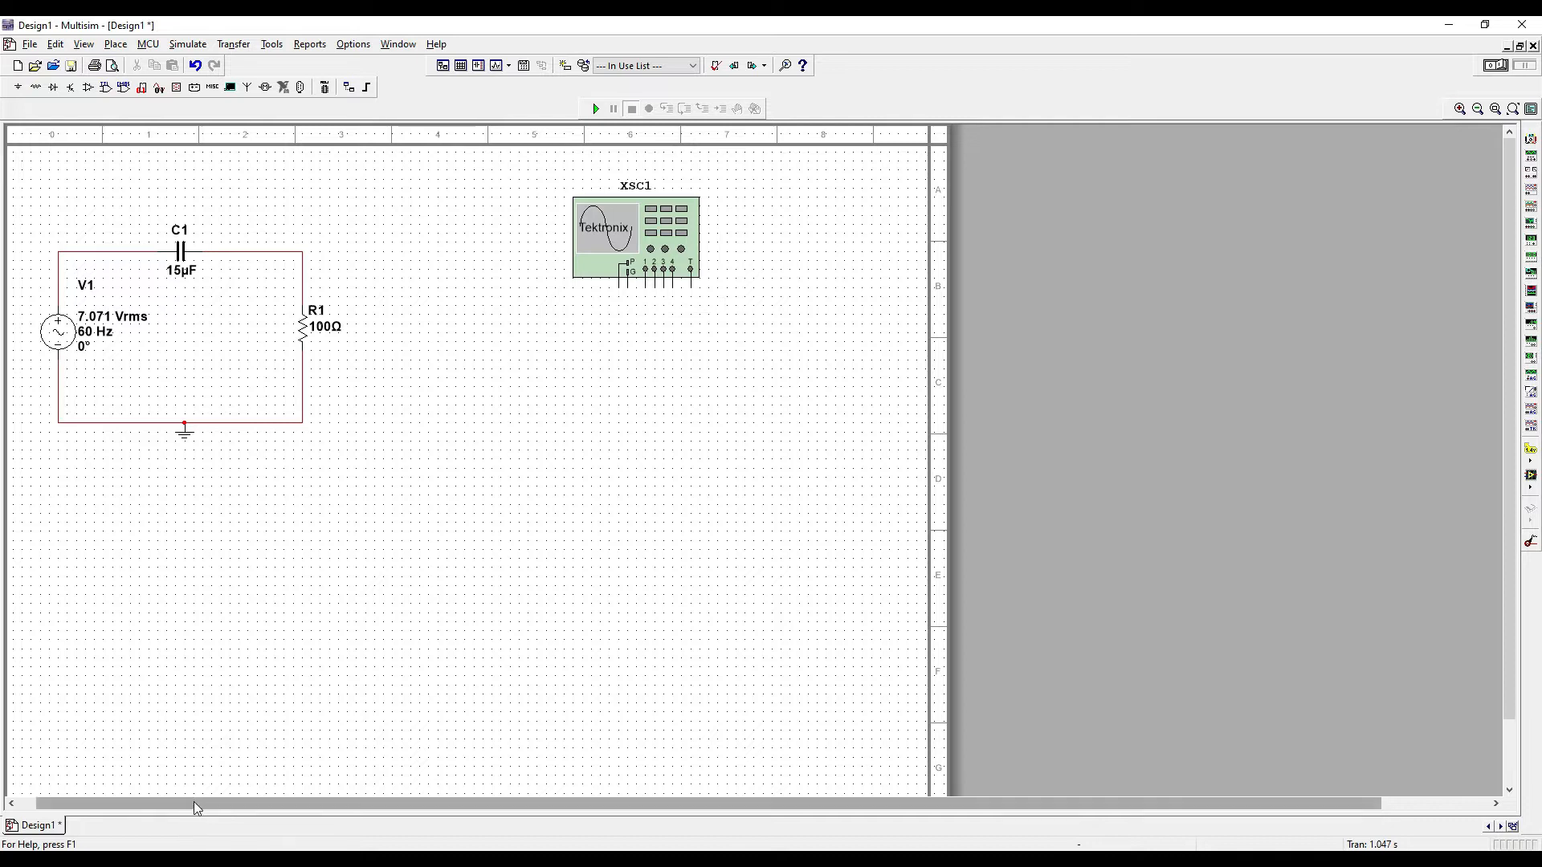
scroll(195, 802, "left", 1)
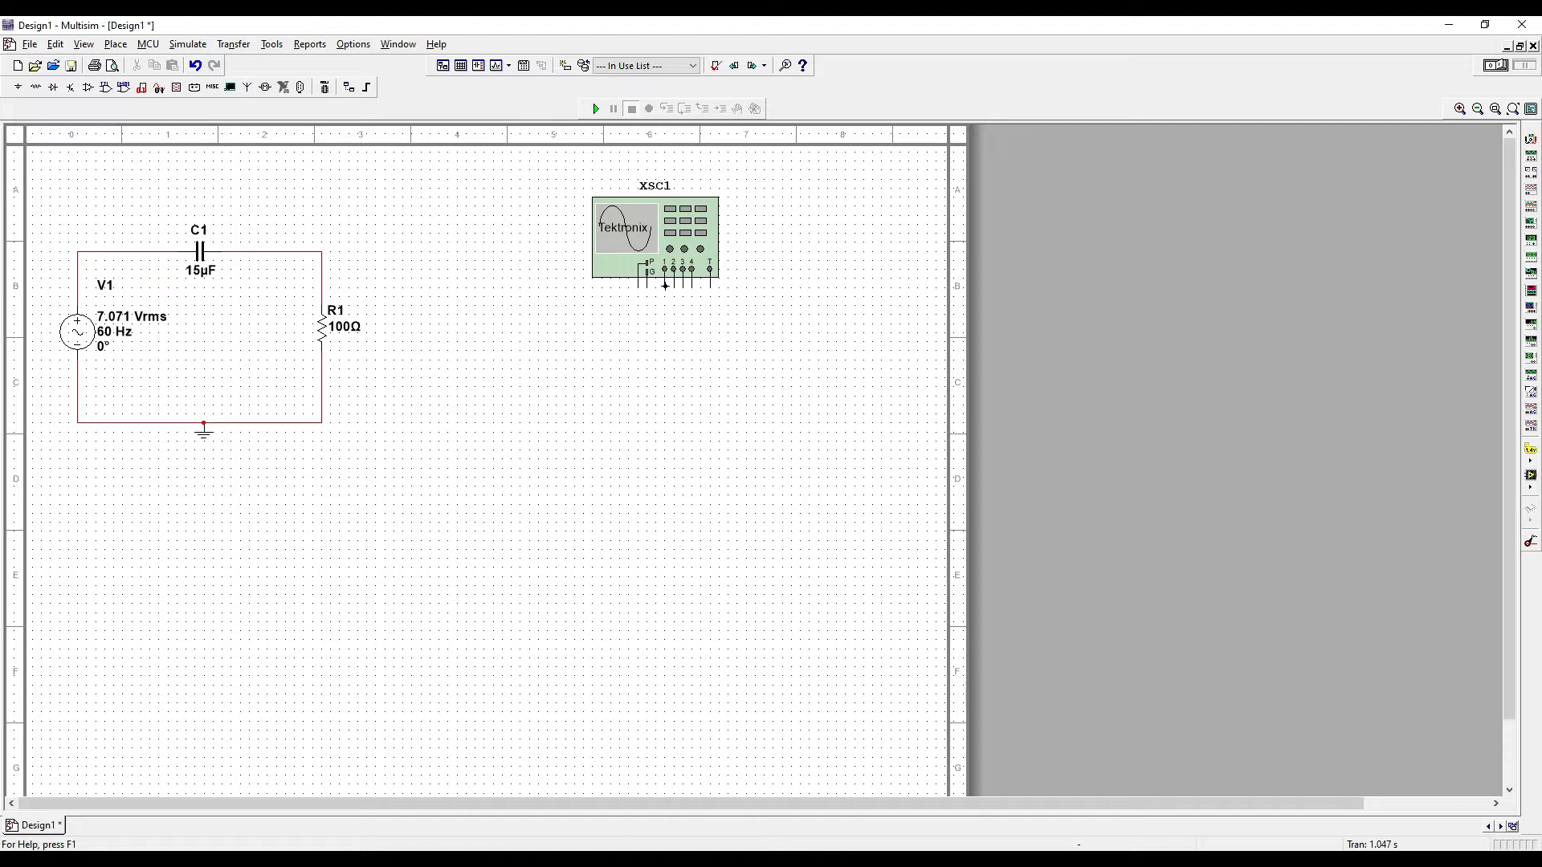
left_click(666, 286)
left_click(414, 335)
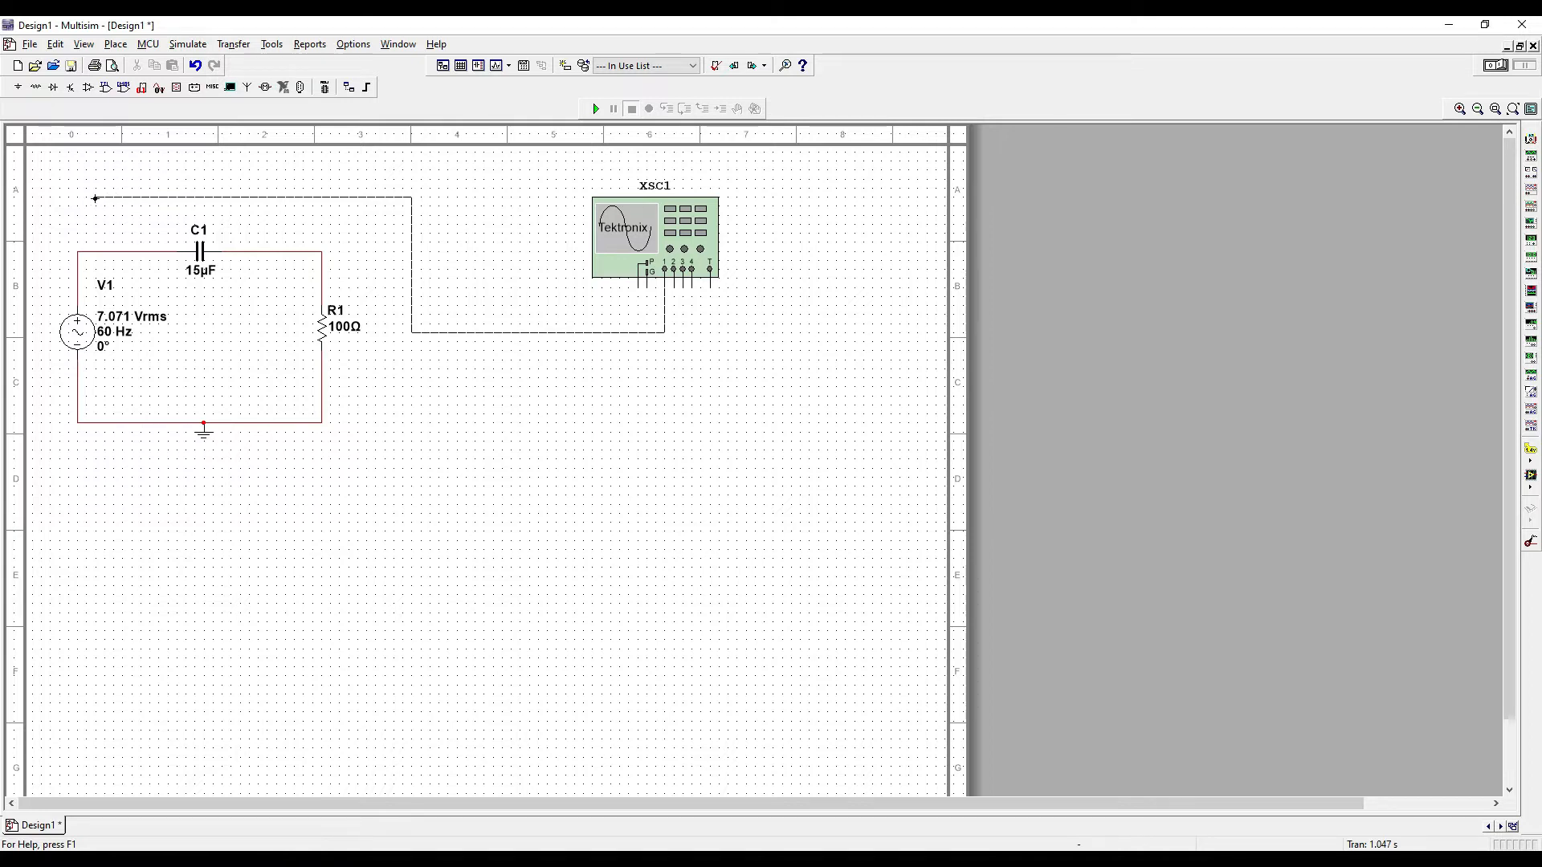
left_click(95, 251)
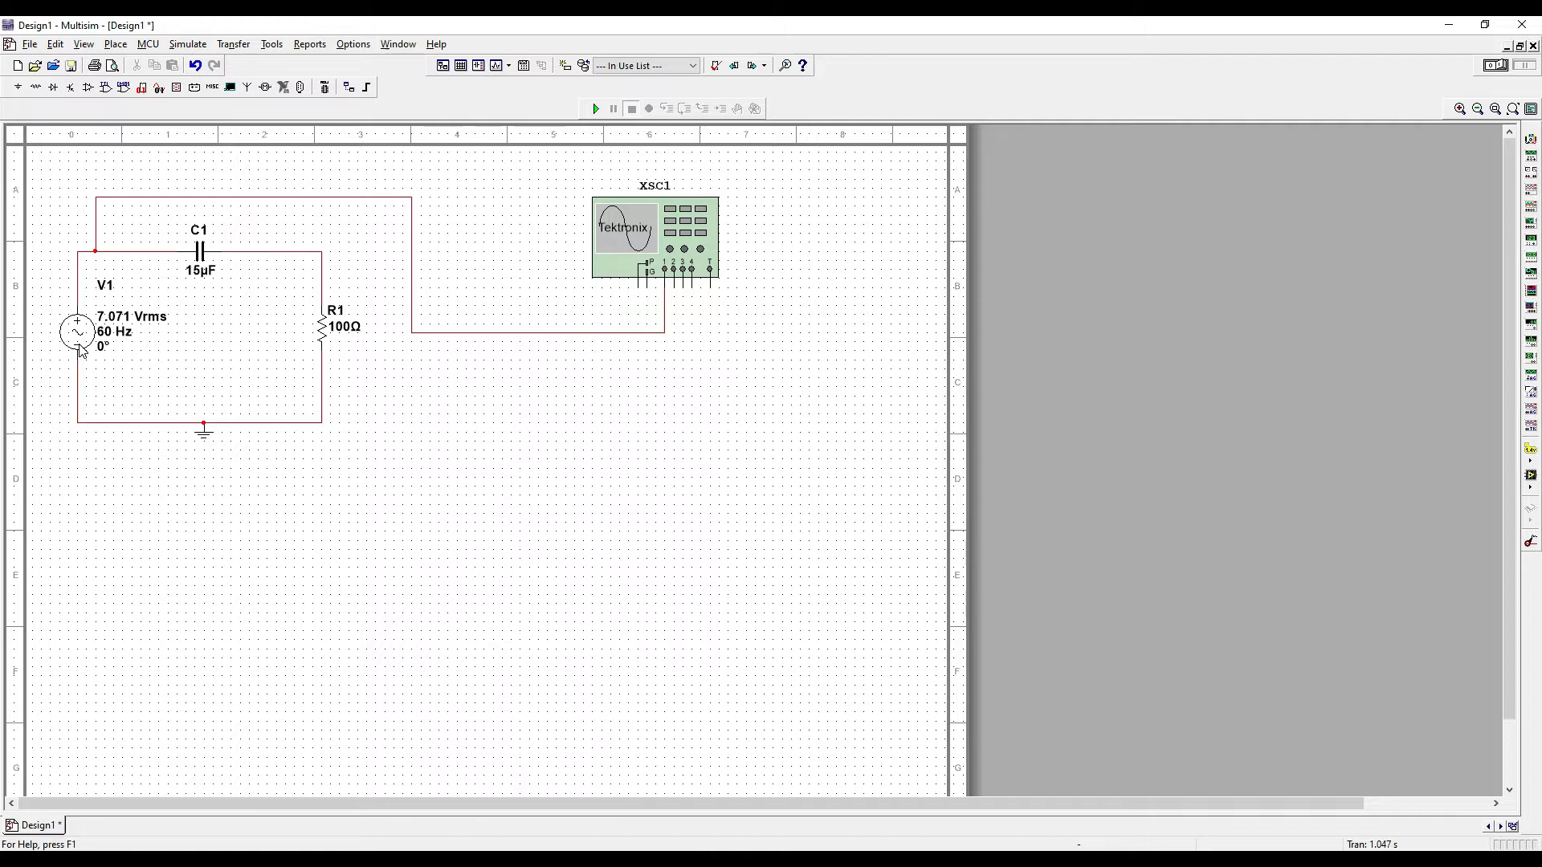
Step: Attach a copy of the circuit's ground to the oscilloscope's G terminal and wire channel 2 to the node between C1 and R1
left_click(205, 434)
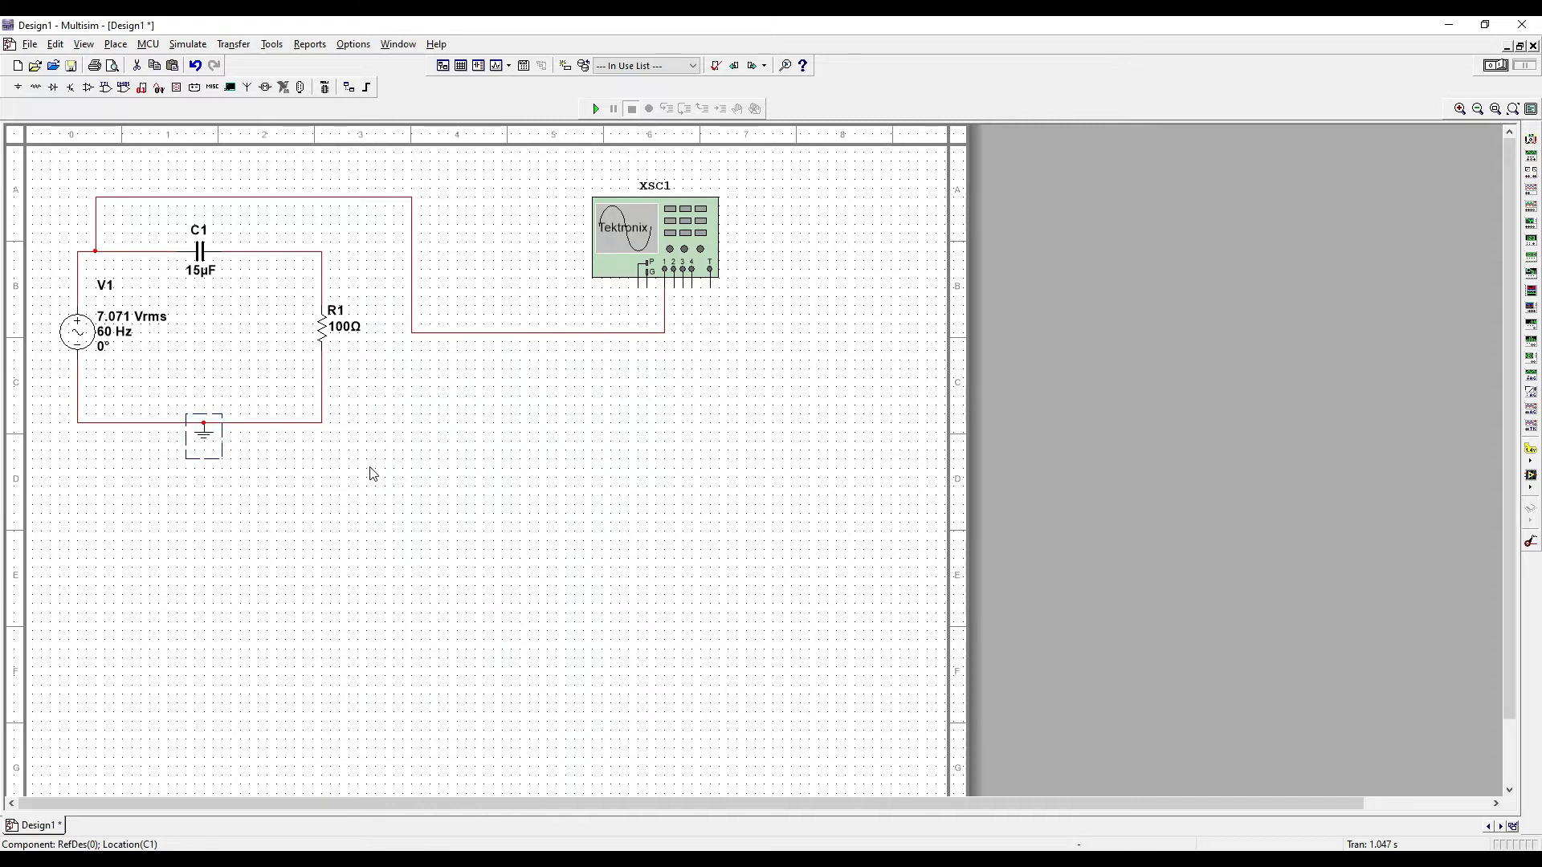
key("ctrl+v")
left_click(646, 302)
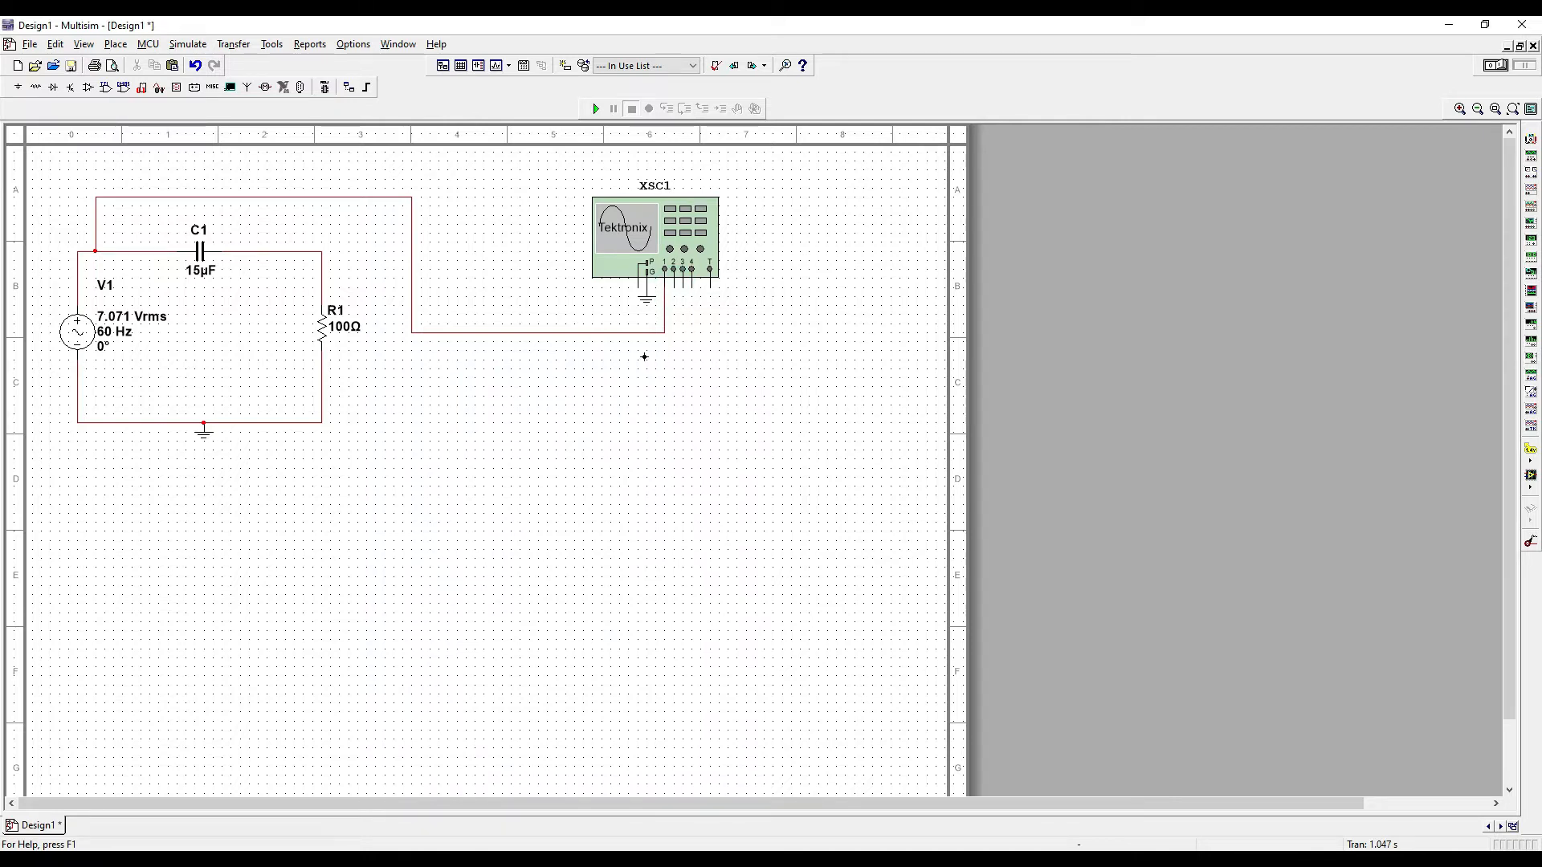
left_click(391, 362)
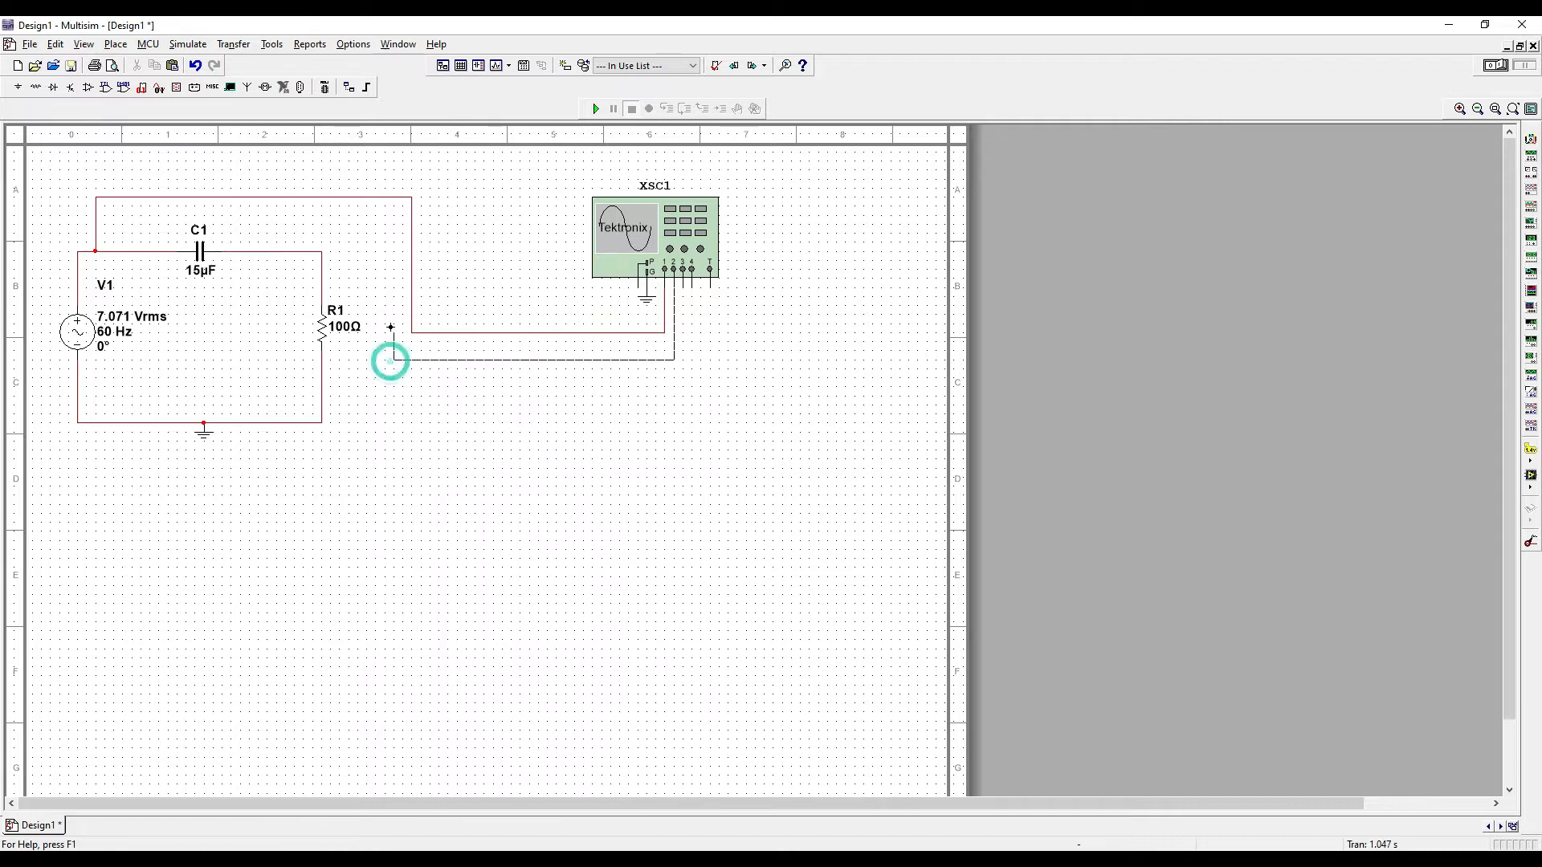
left_click(322, 281)
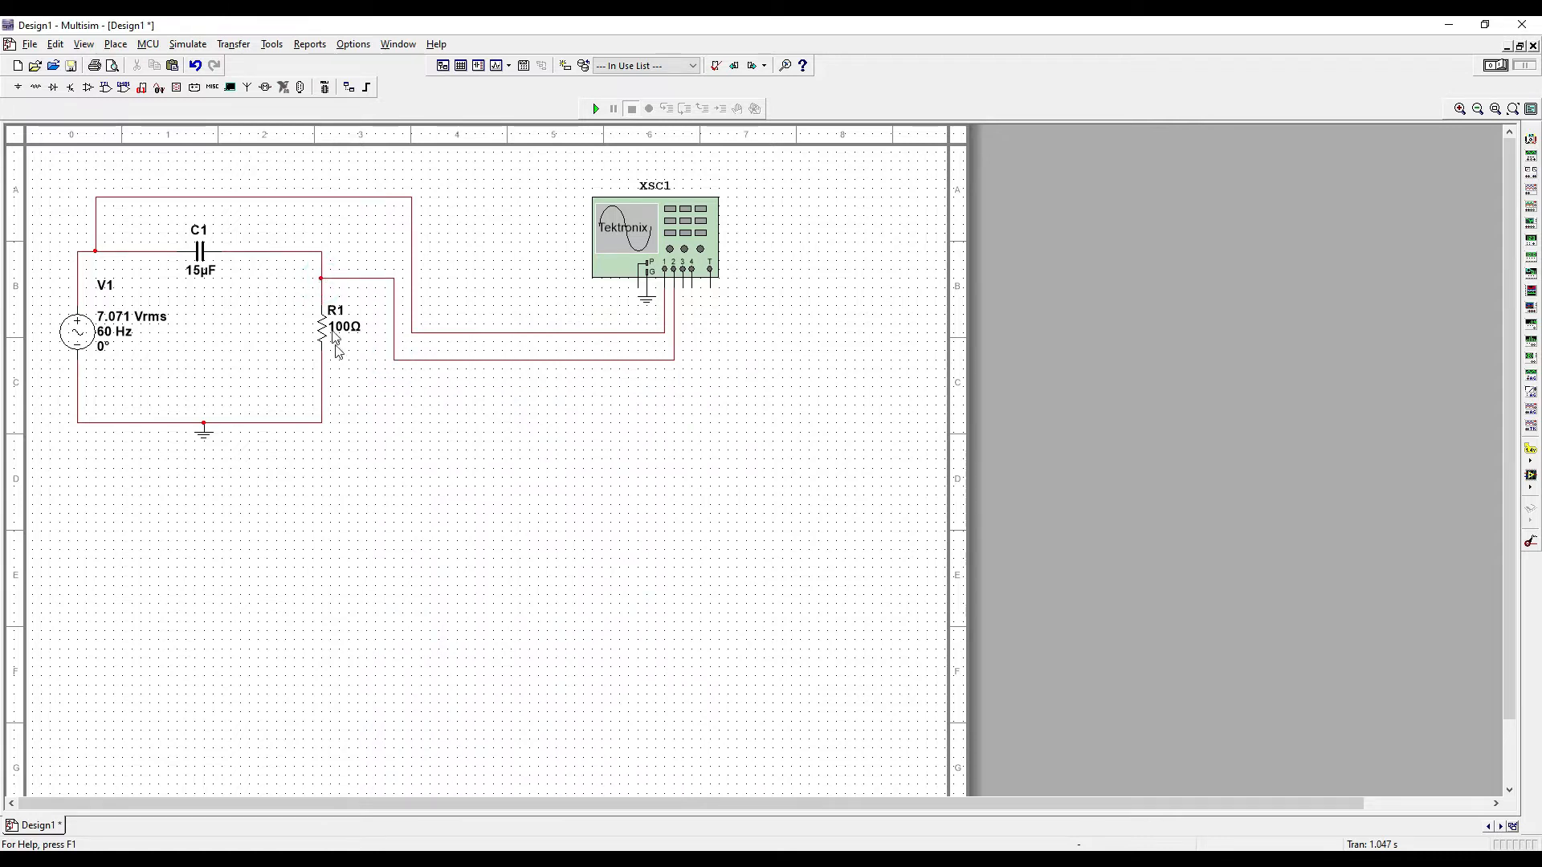
left_click(649, 306)
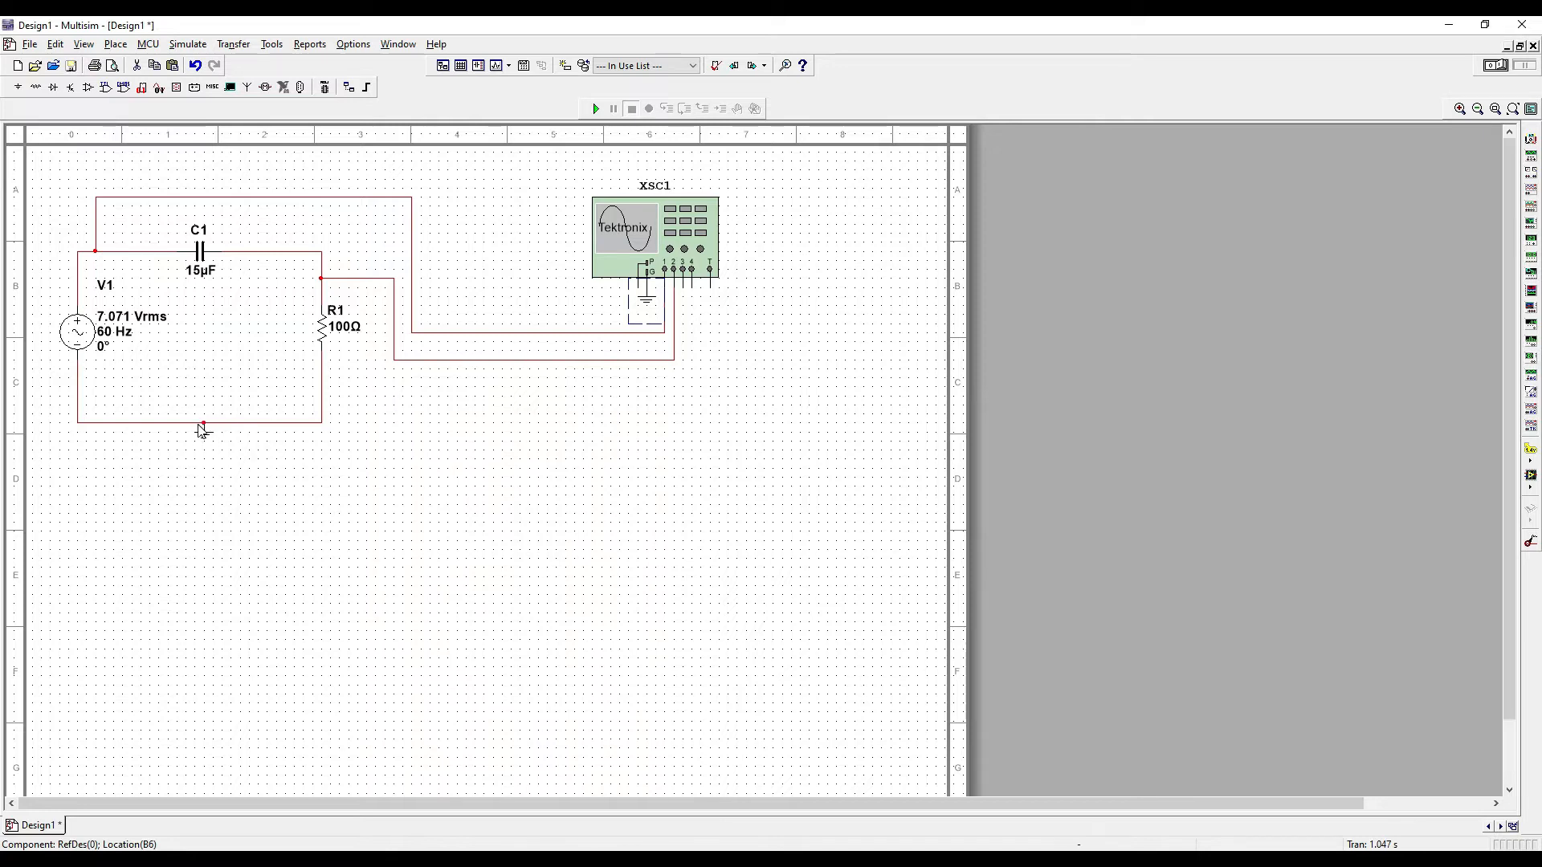
left_click(691, 309)
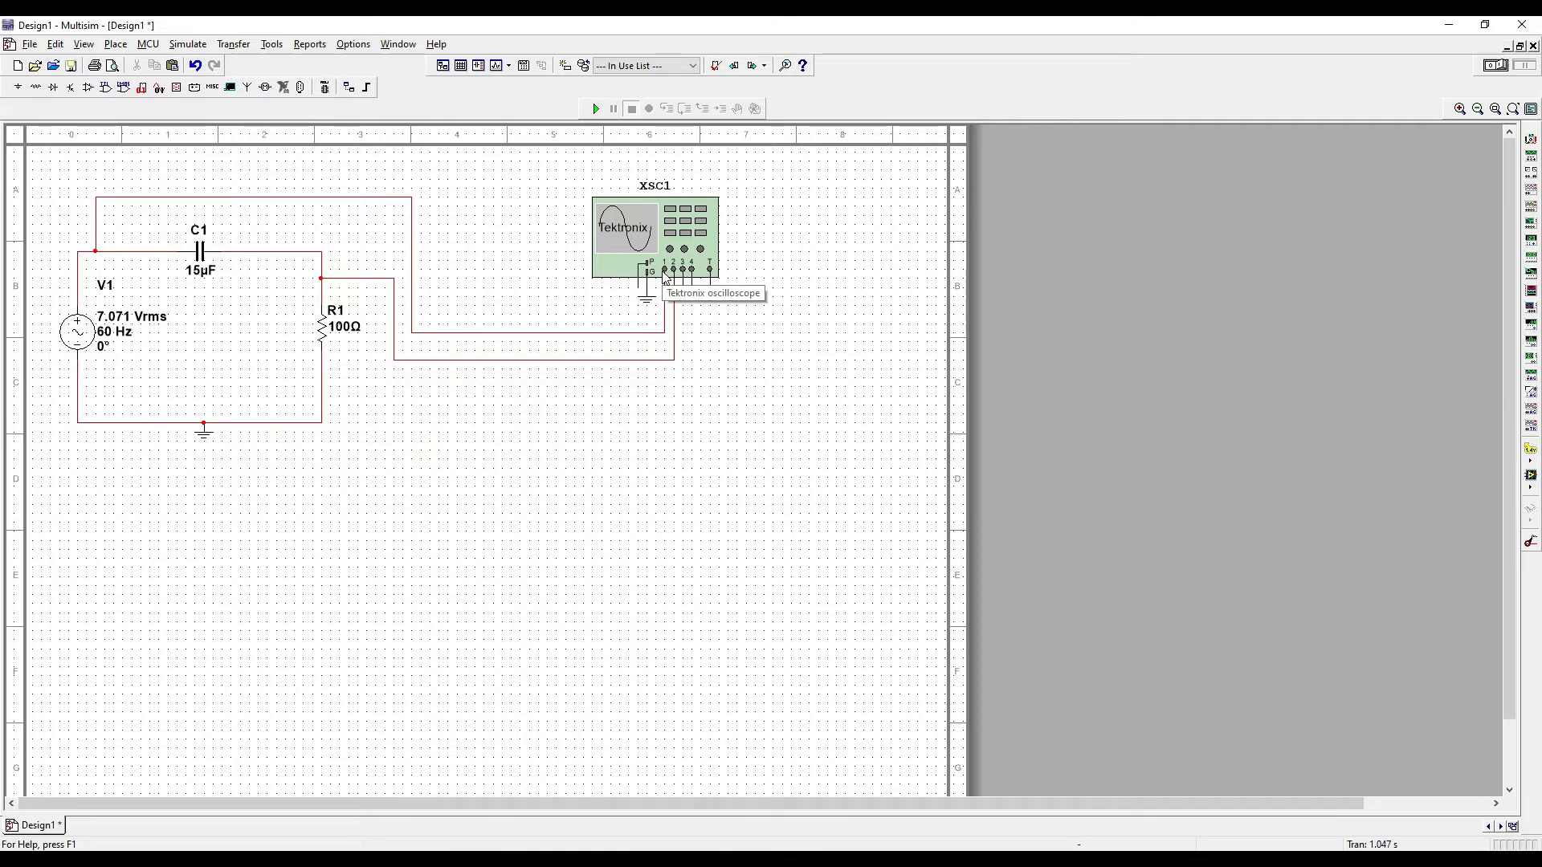
left_click(86, 345)
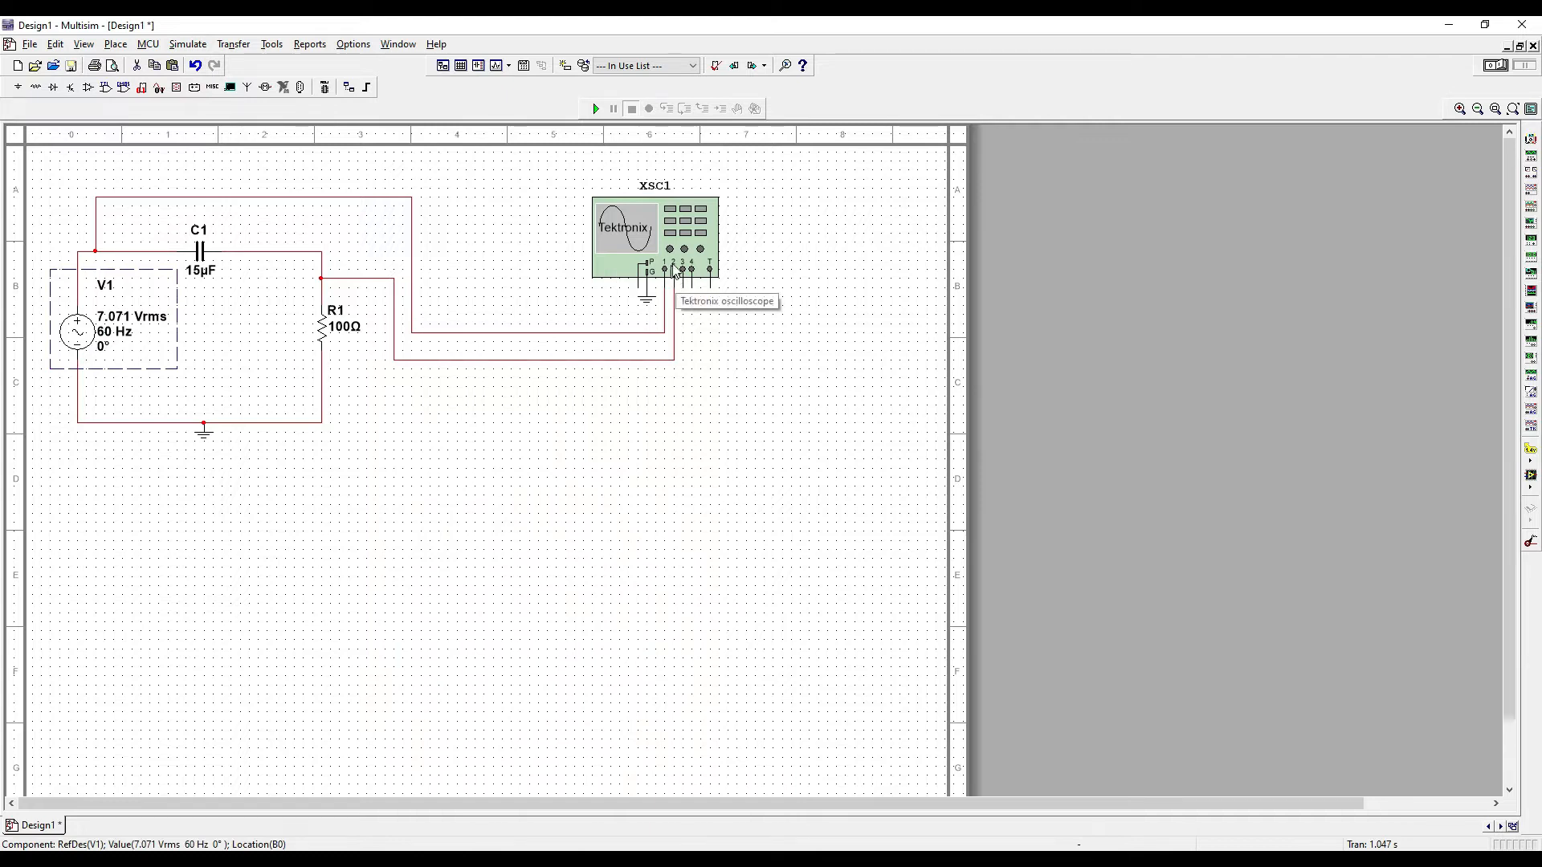
left_click(325, 332)
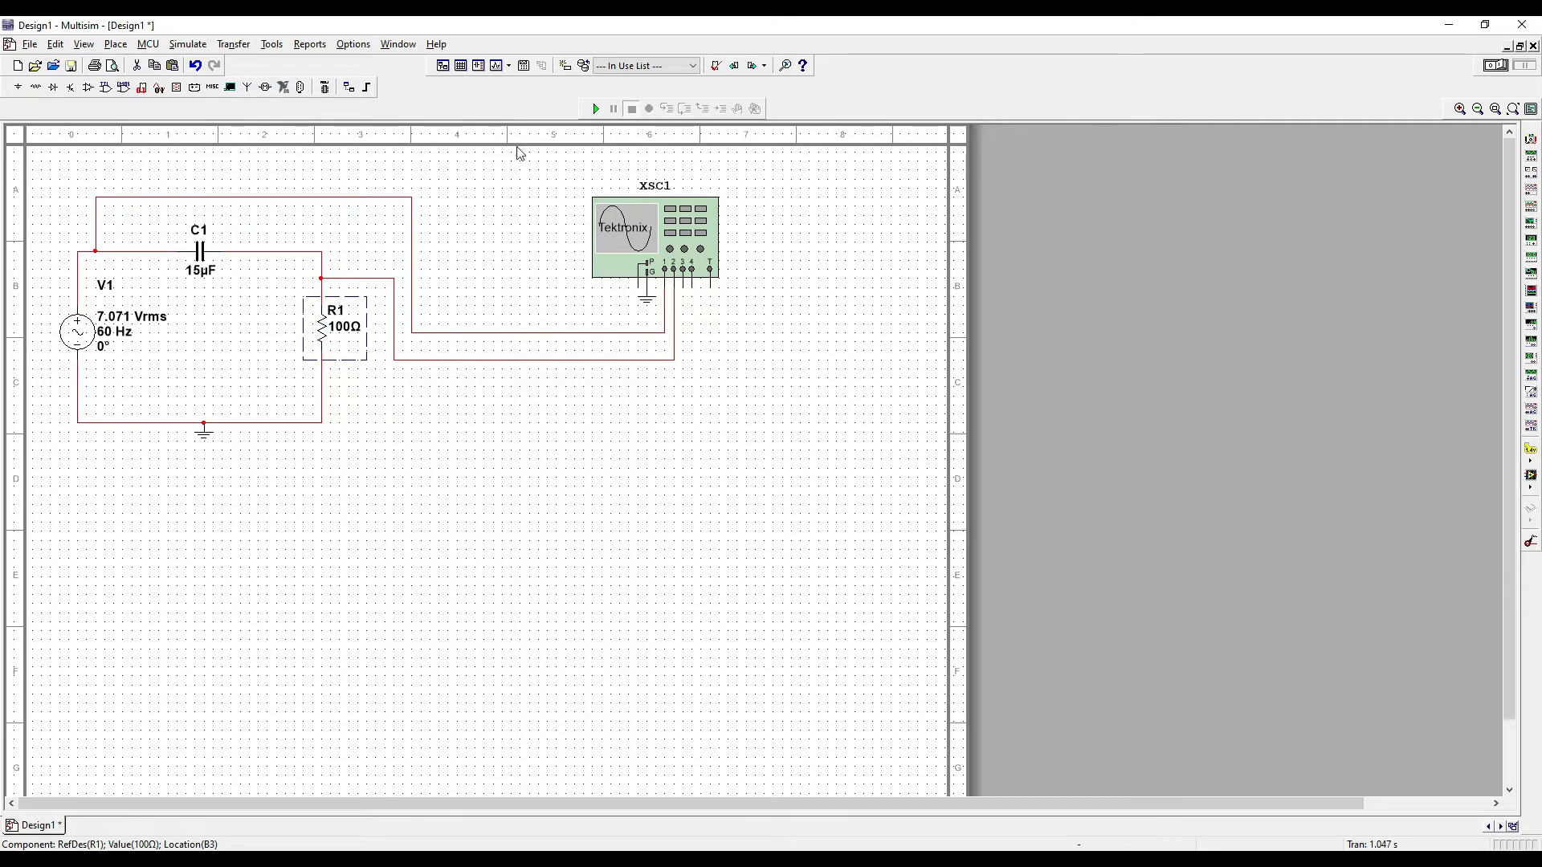
Step: Open the oscilloscope's front panel below the circuit, power it on and run the simulation
left_click(620, 238)
double_click(620, 237)
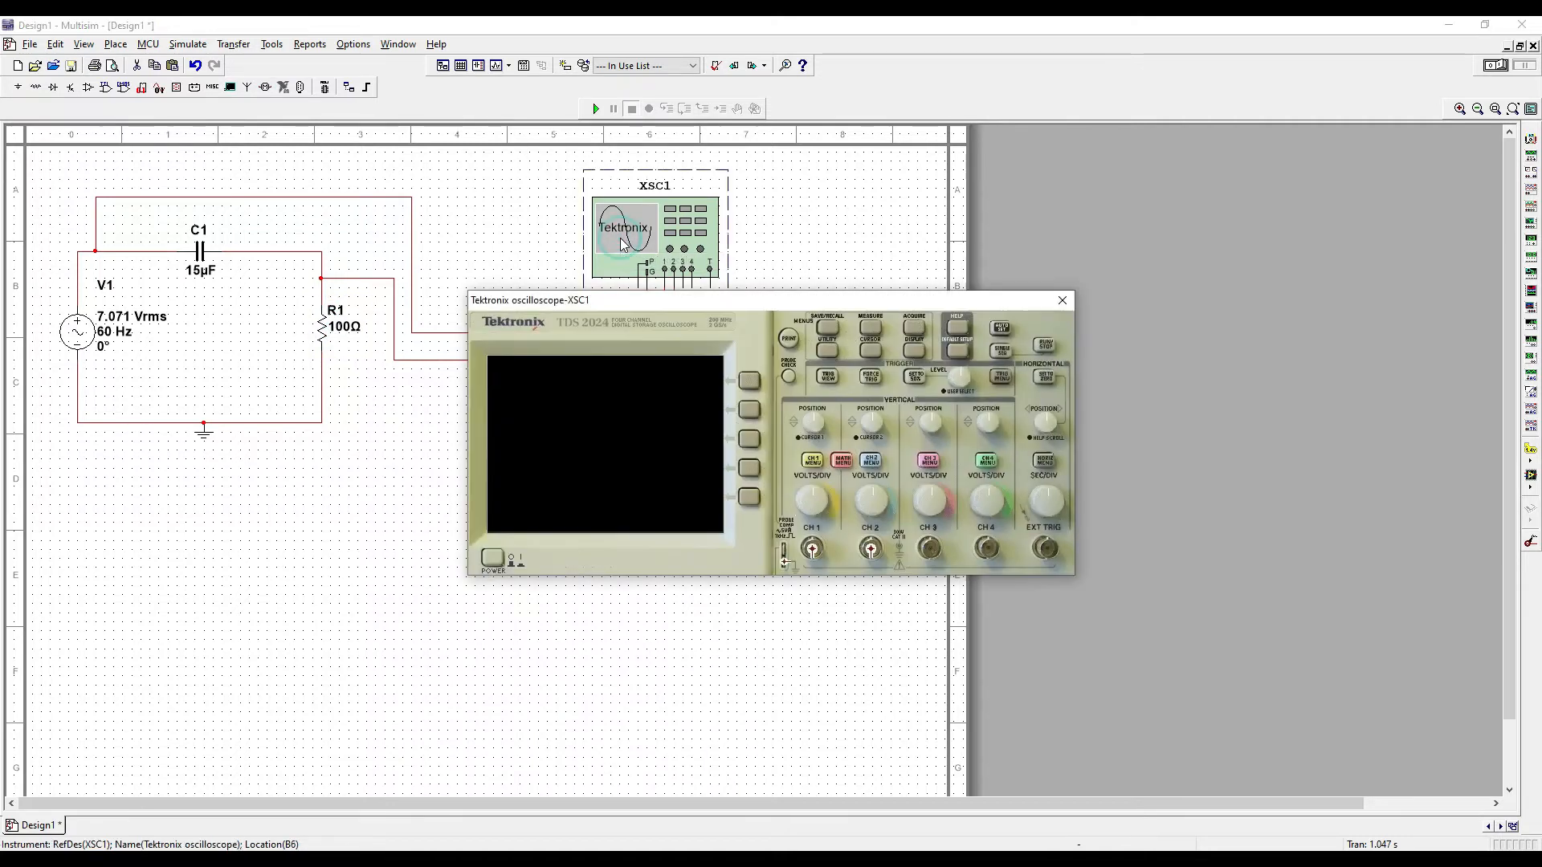
left_click_drag(636, 301, 511, 378)
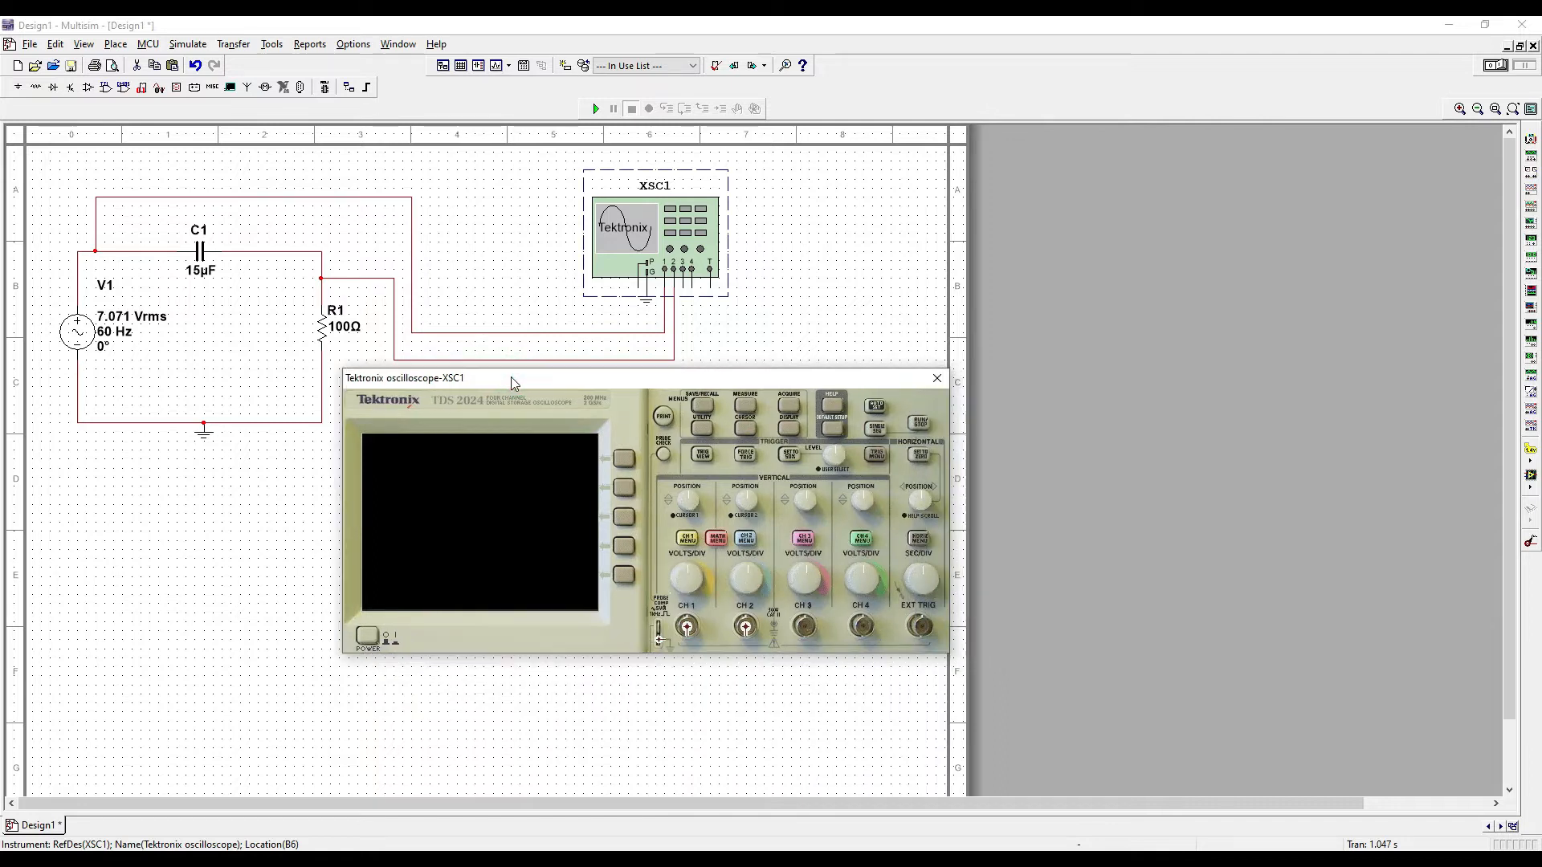
left_click(374, 633)
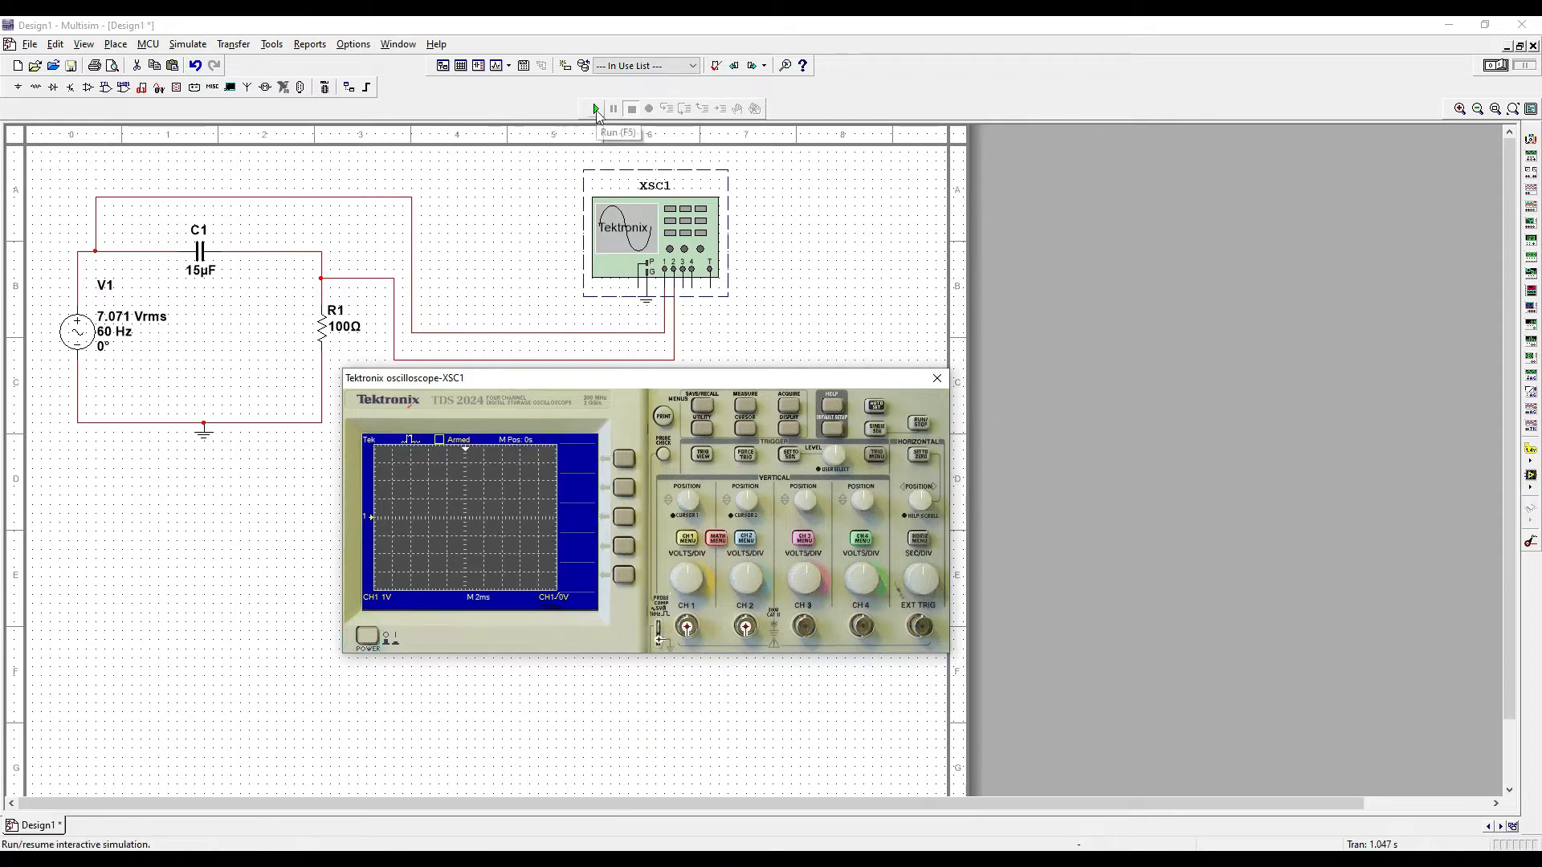
left_click(596, 111)
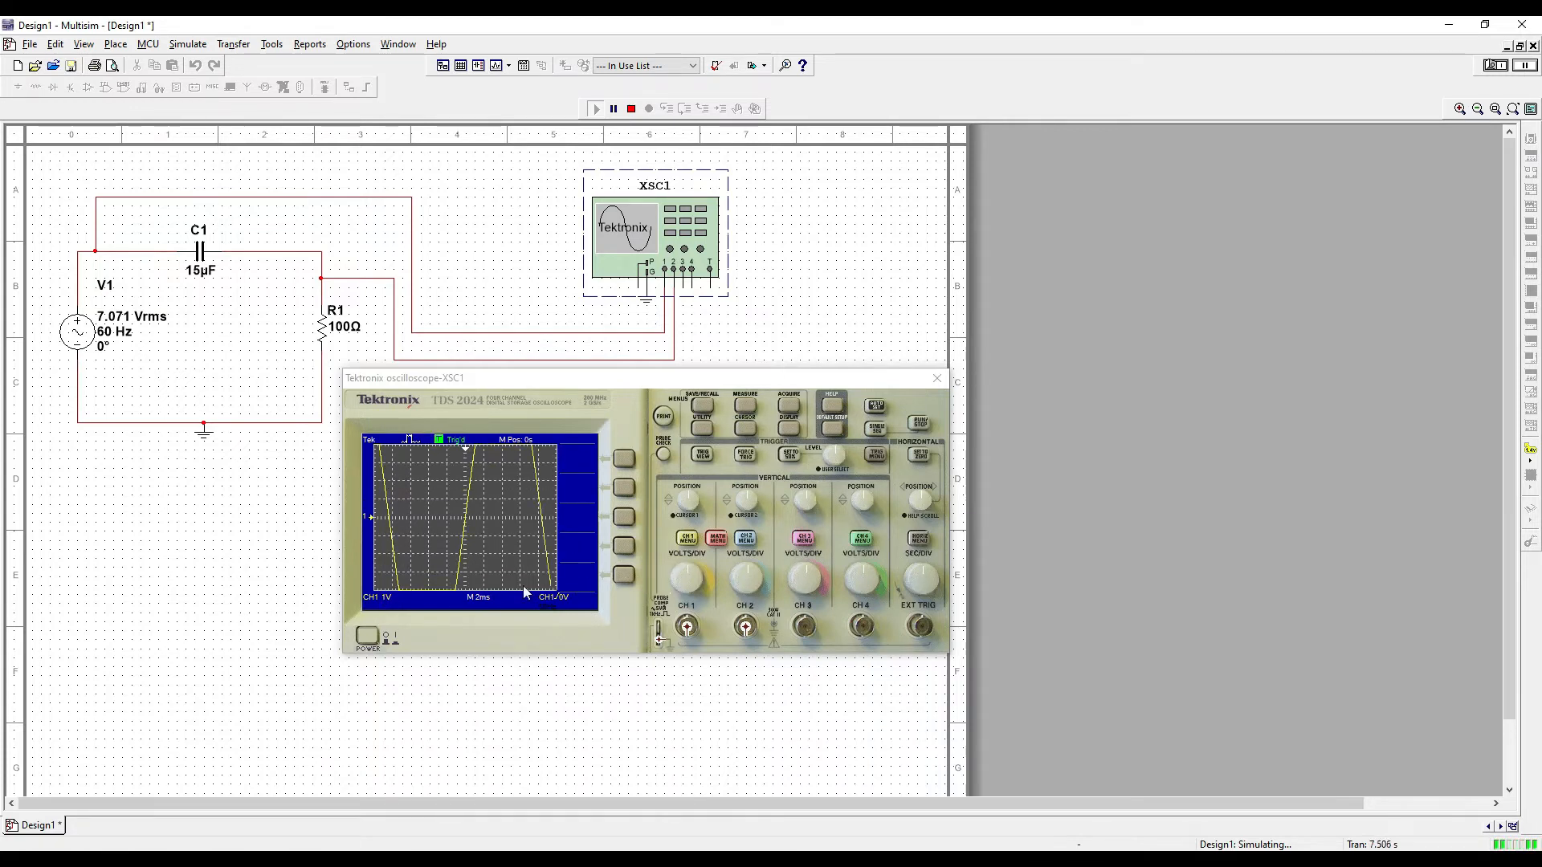
Step: Set channel 1 to 5 V per division, and display channel 2 at 5 V per division as well
left_click(691, 576)
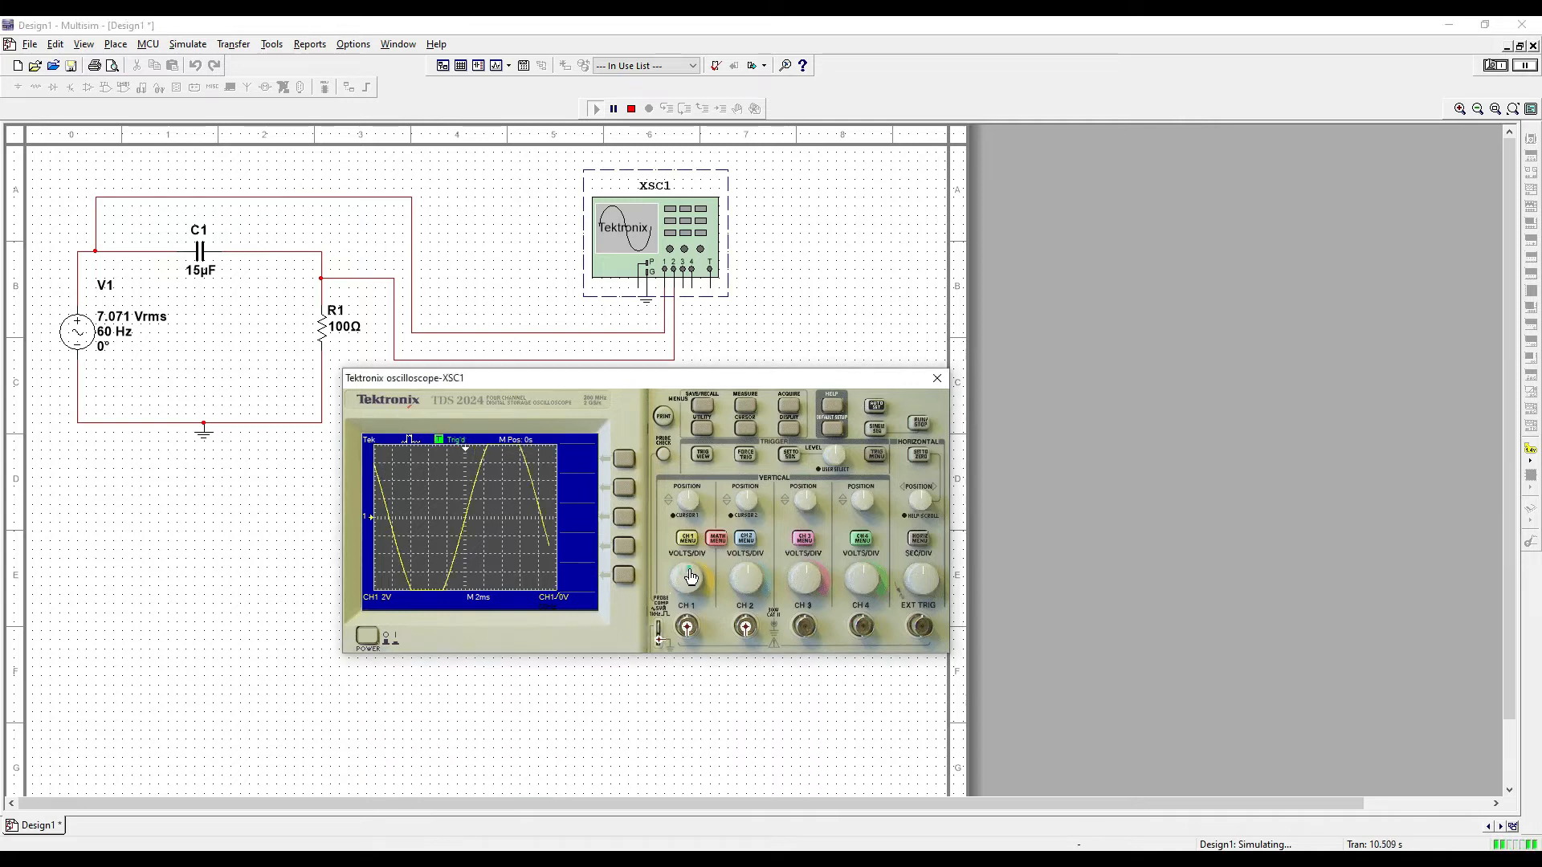
left_click(692, 576)
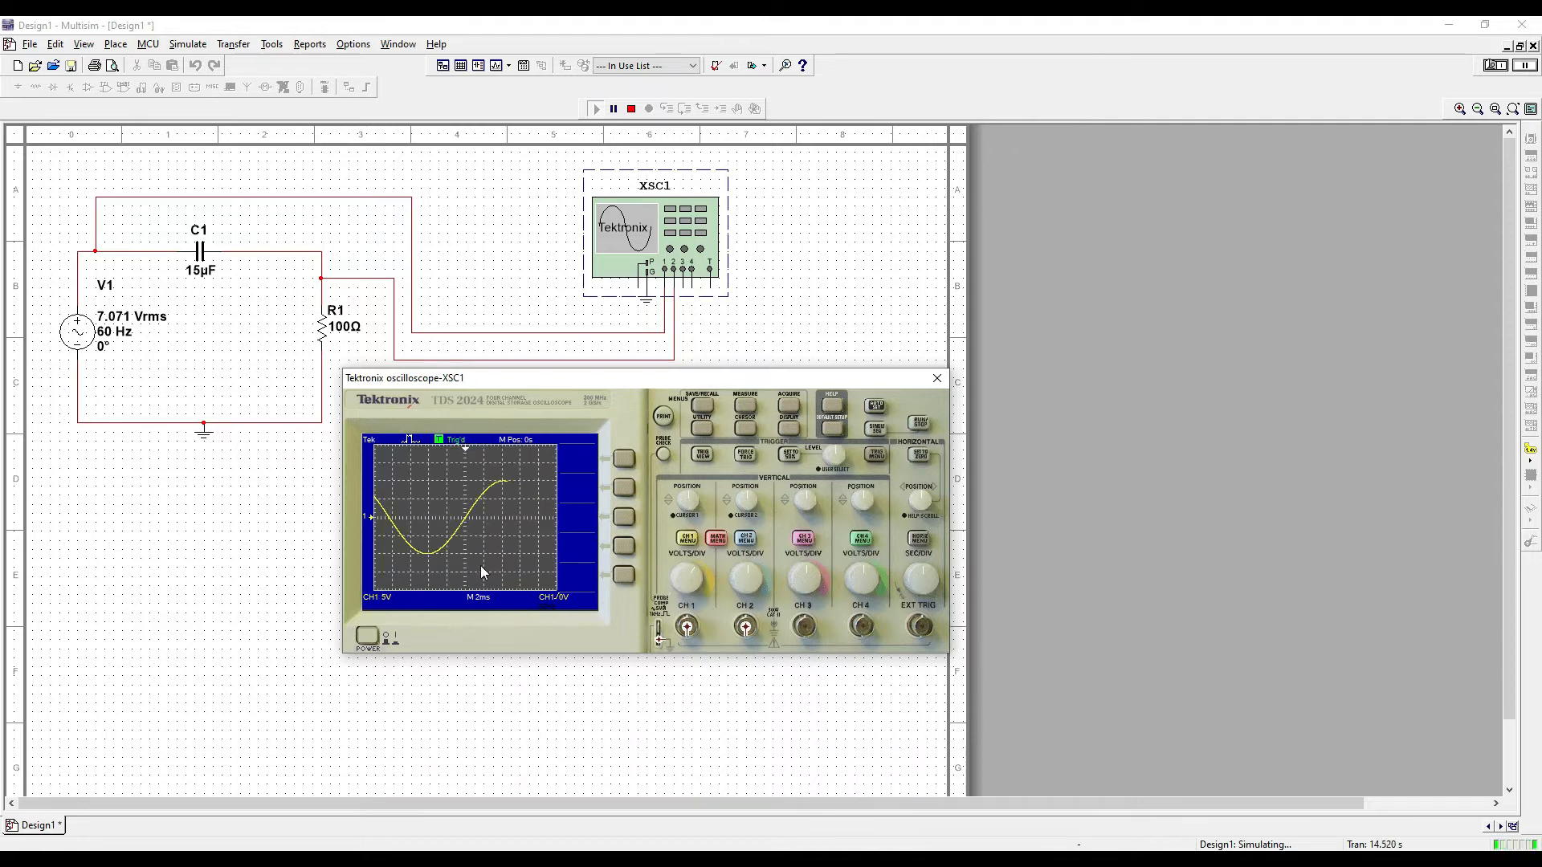
left_click(747, 539)
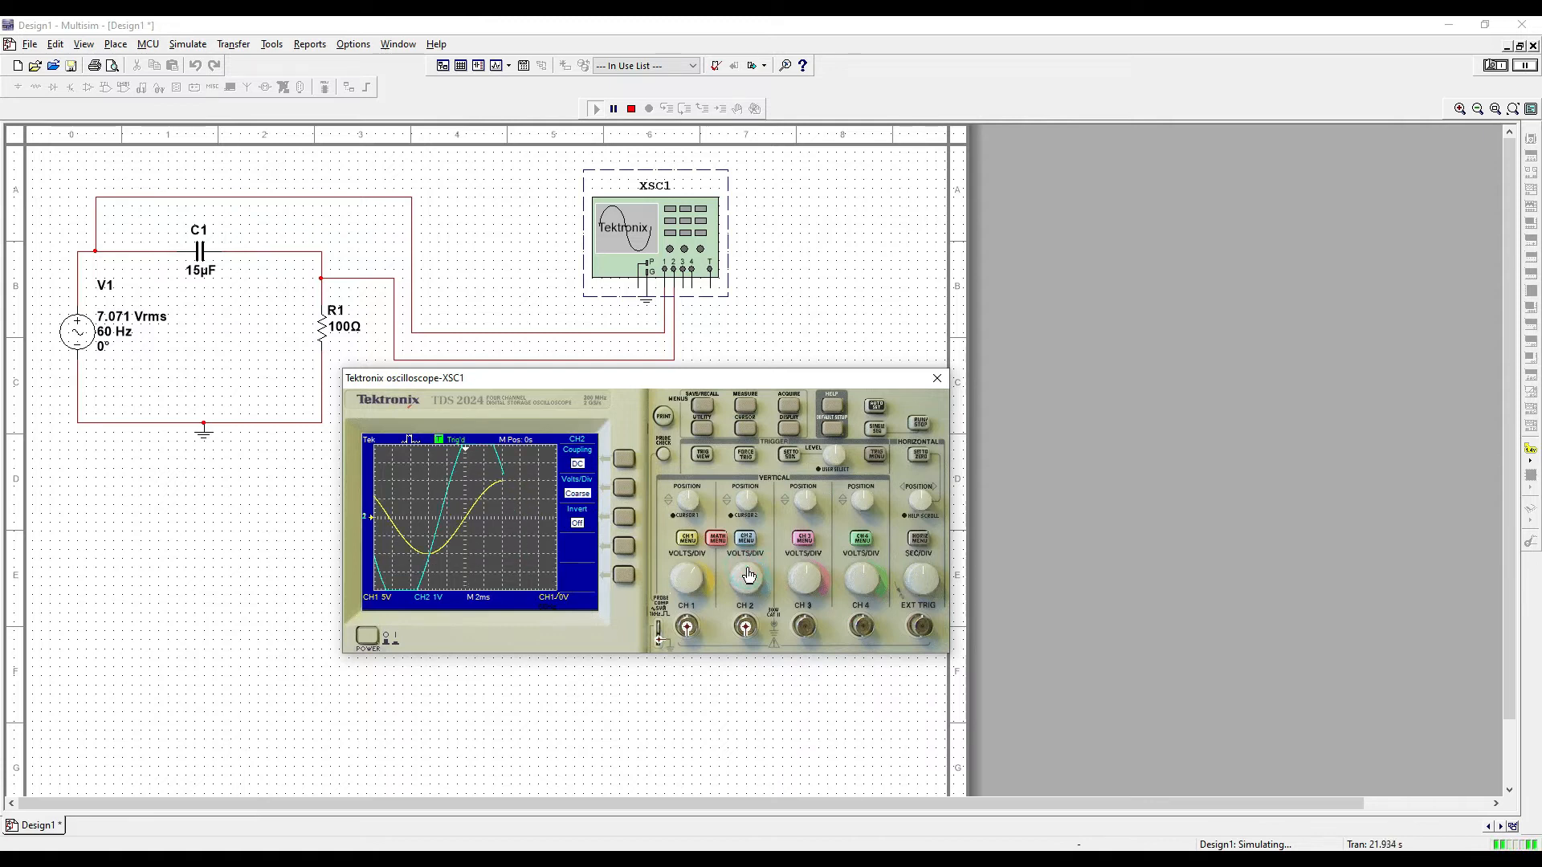
scroll(751, 577, "down", 1)
scroll(754, 578, "down", 1)
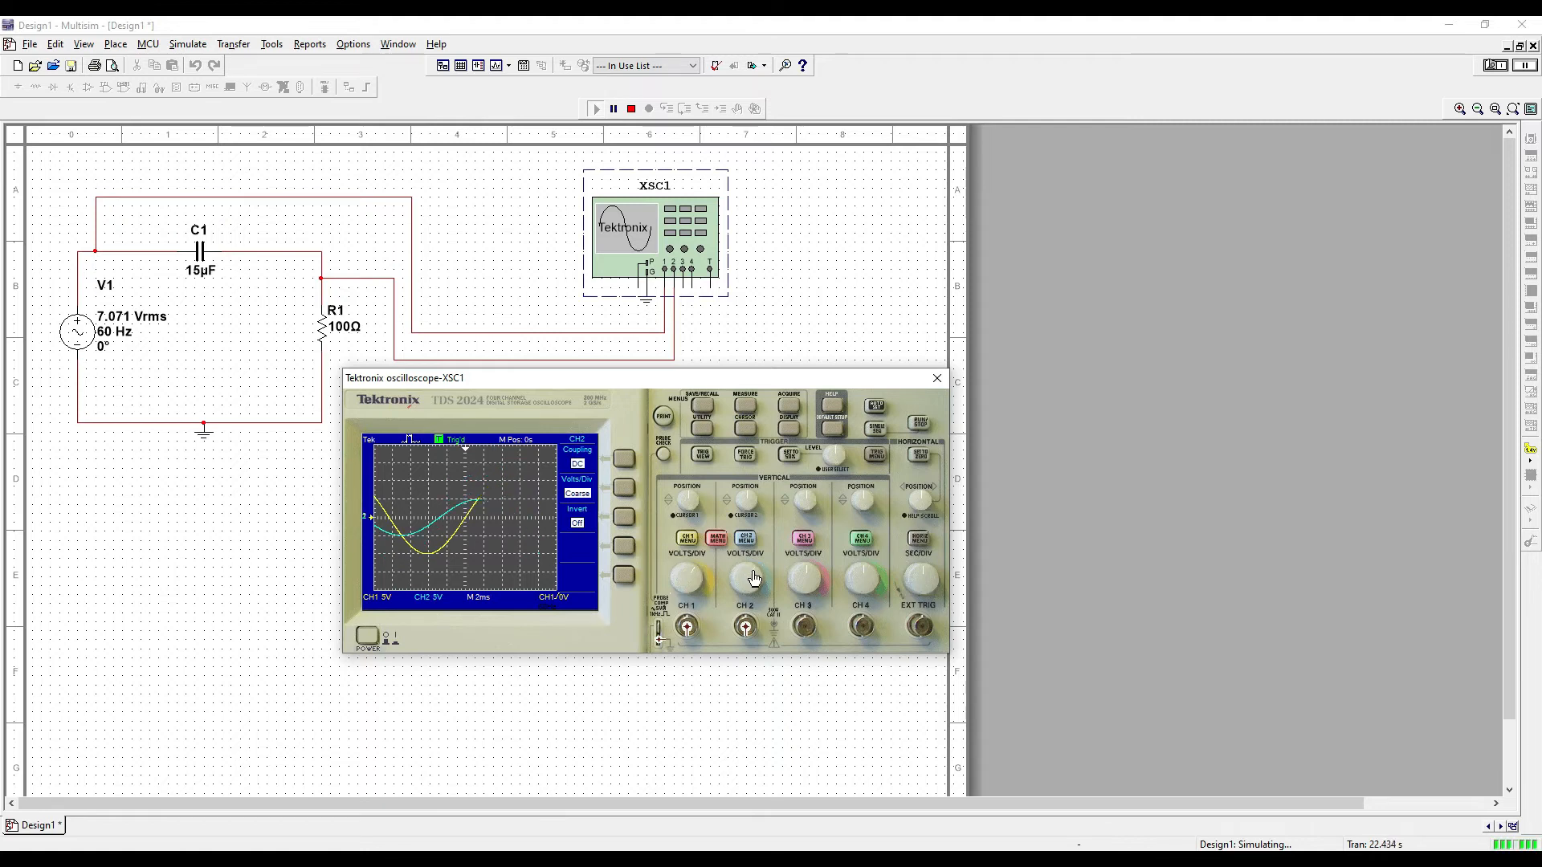
scroll(752, 577, "up", 1)
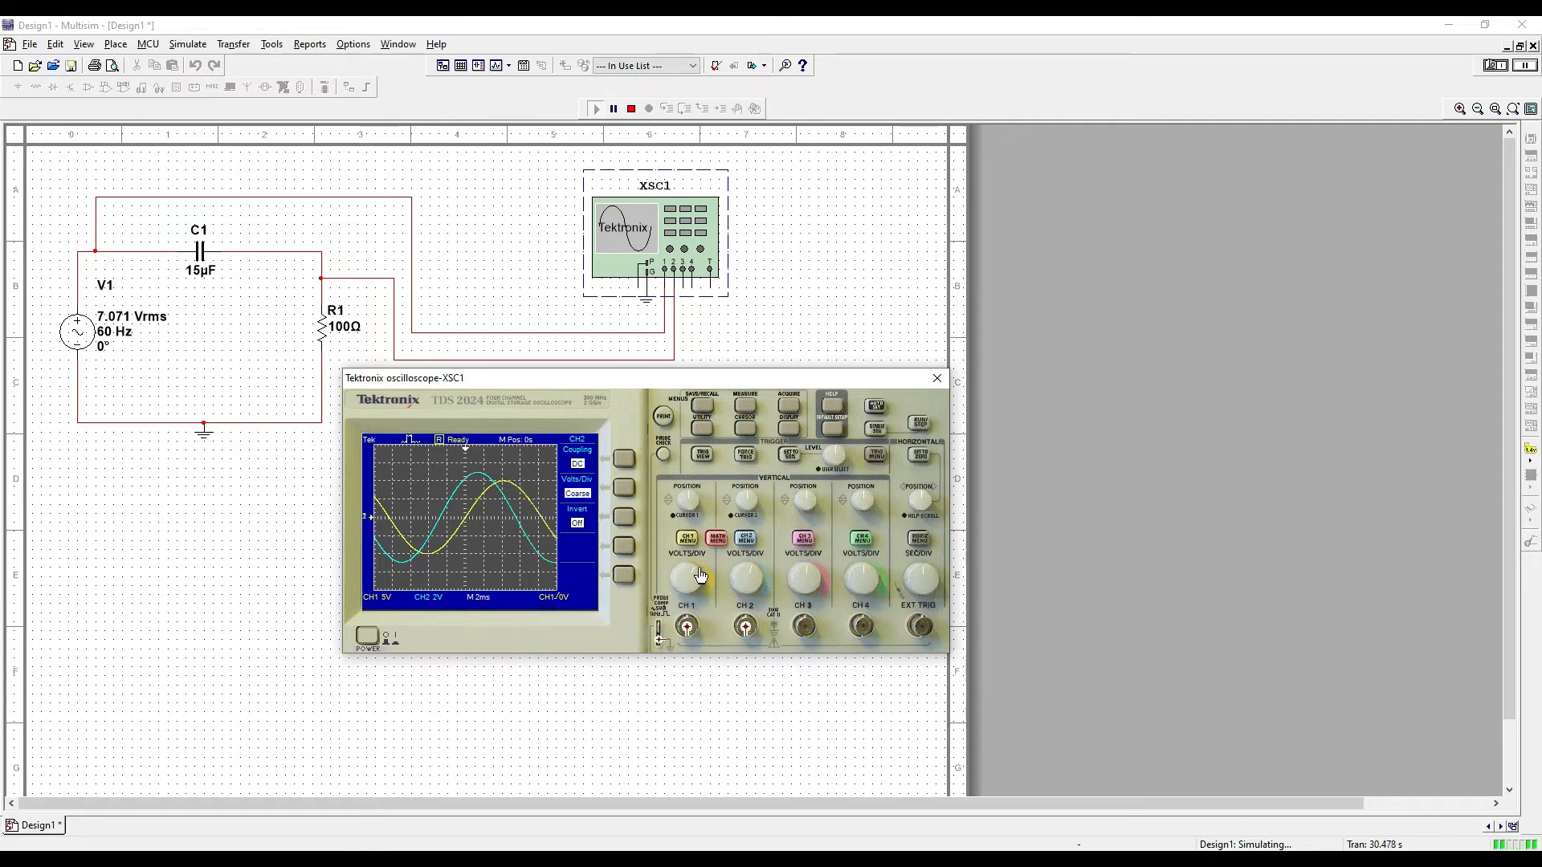
left_click(754, 576)
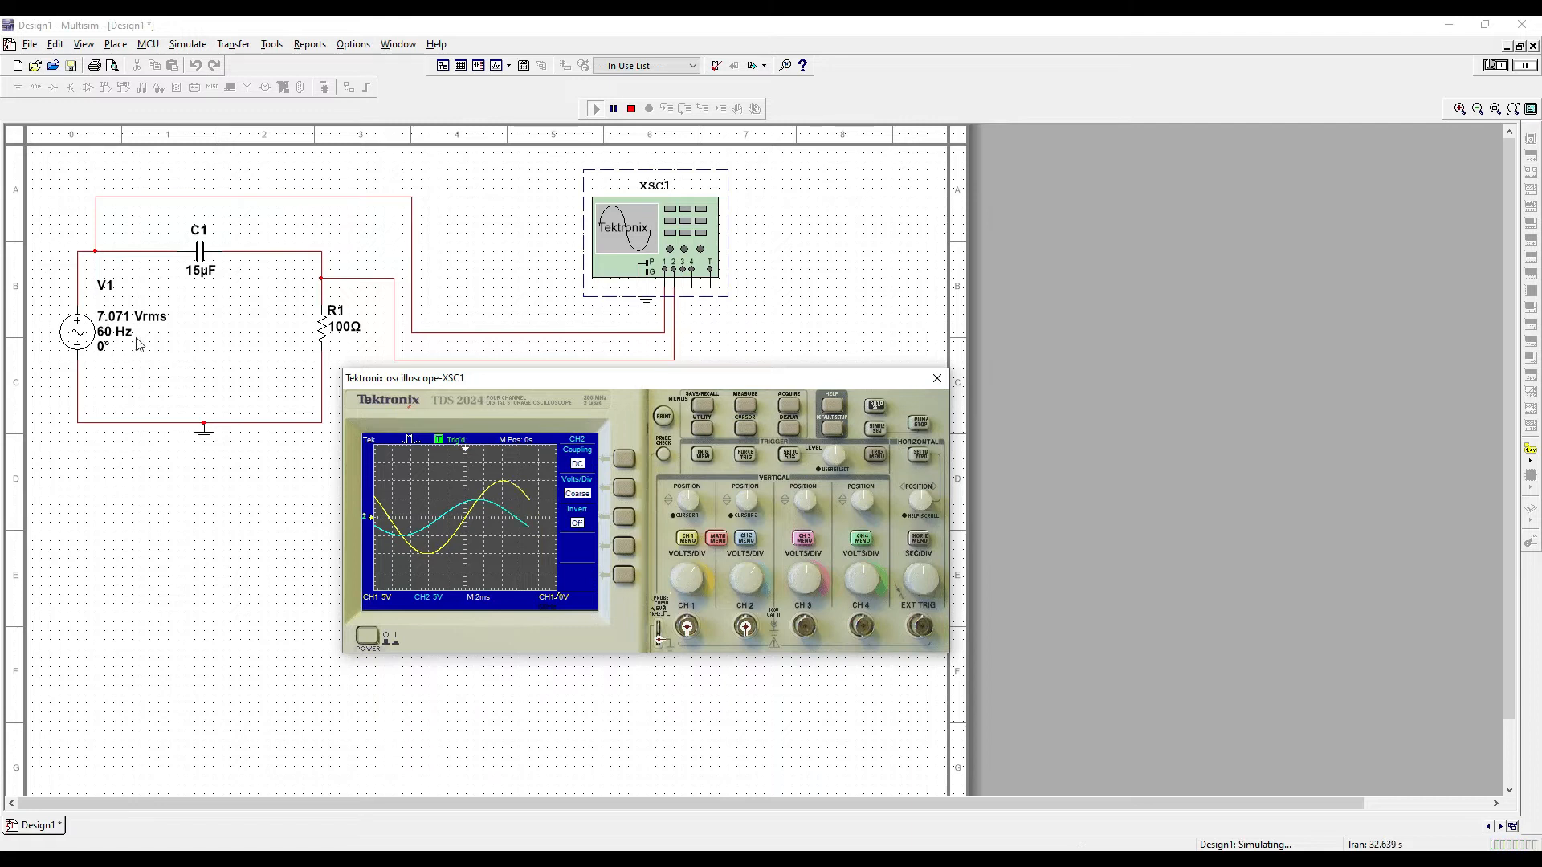
left_click(78, 334)
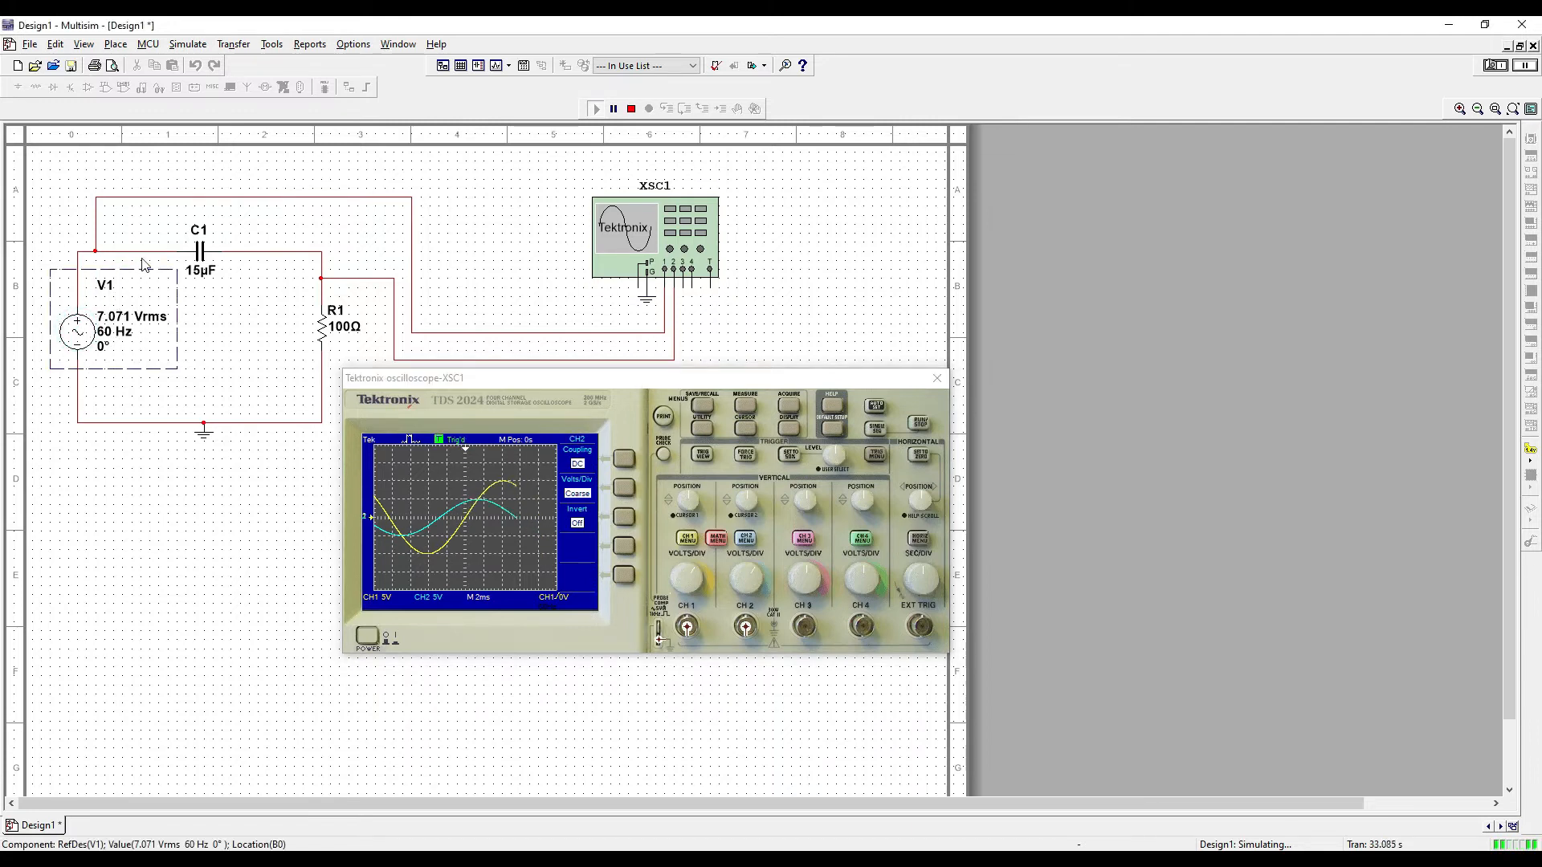
left_click(203, 258)
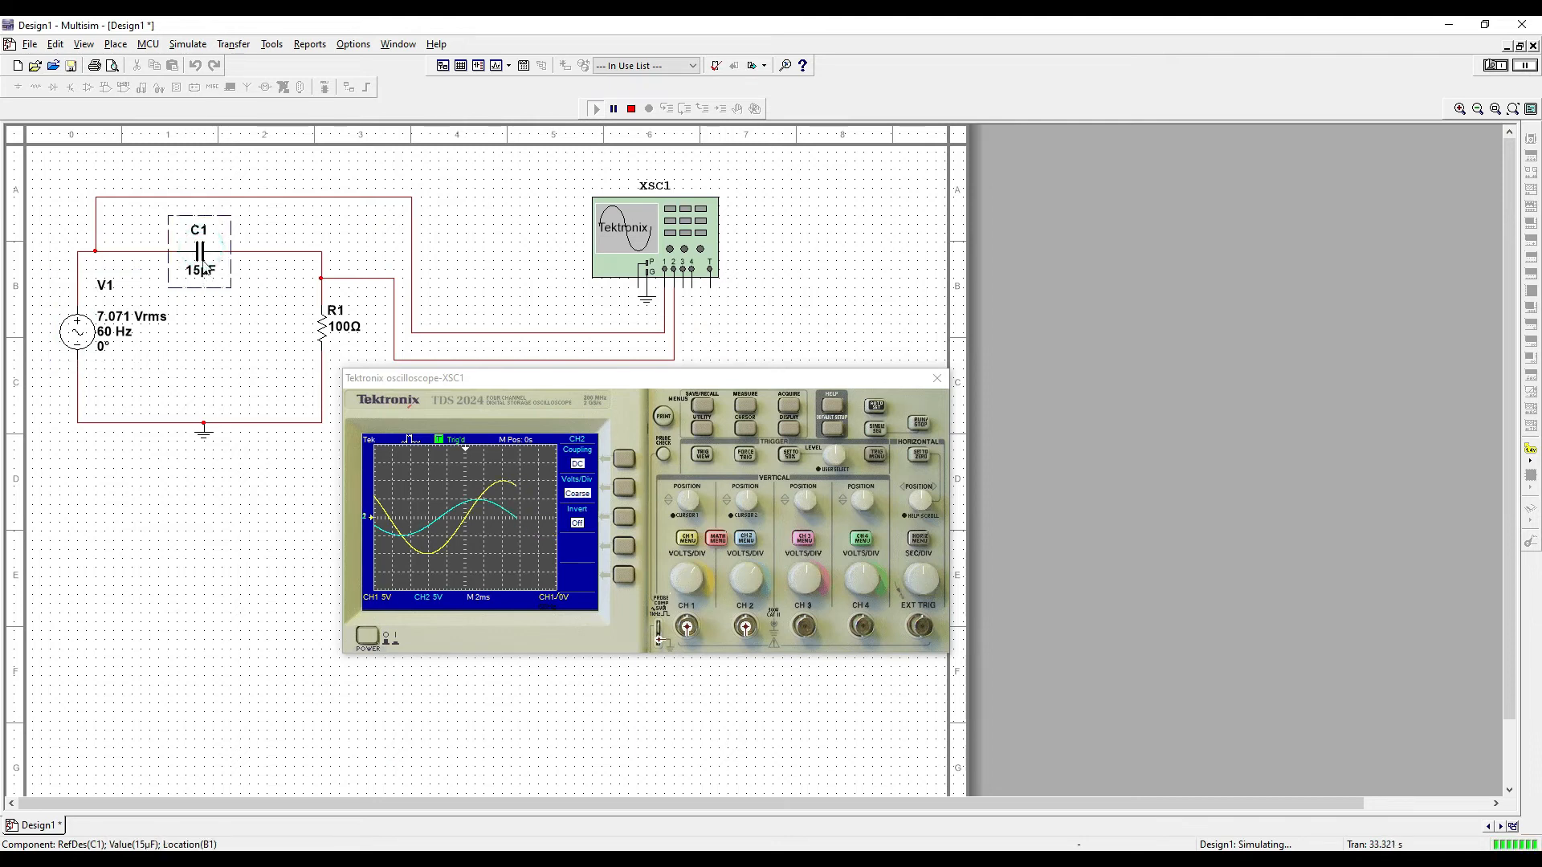
left_click(323, 328)
left_click(201, 262)
left_click(322, 328)
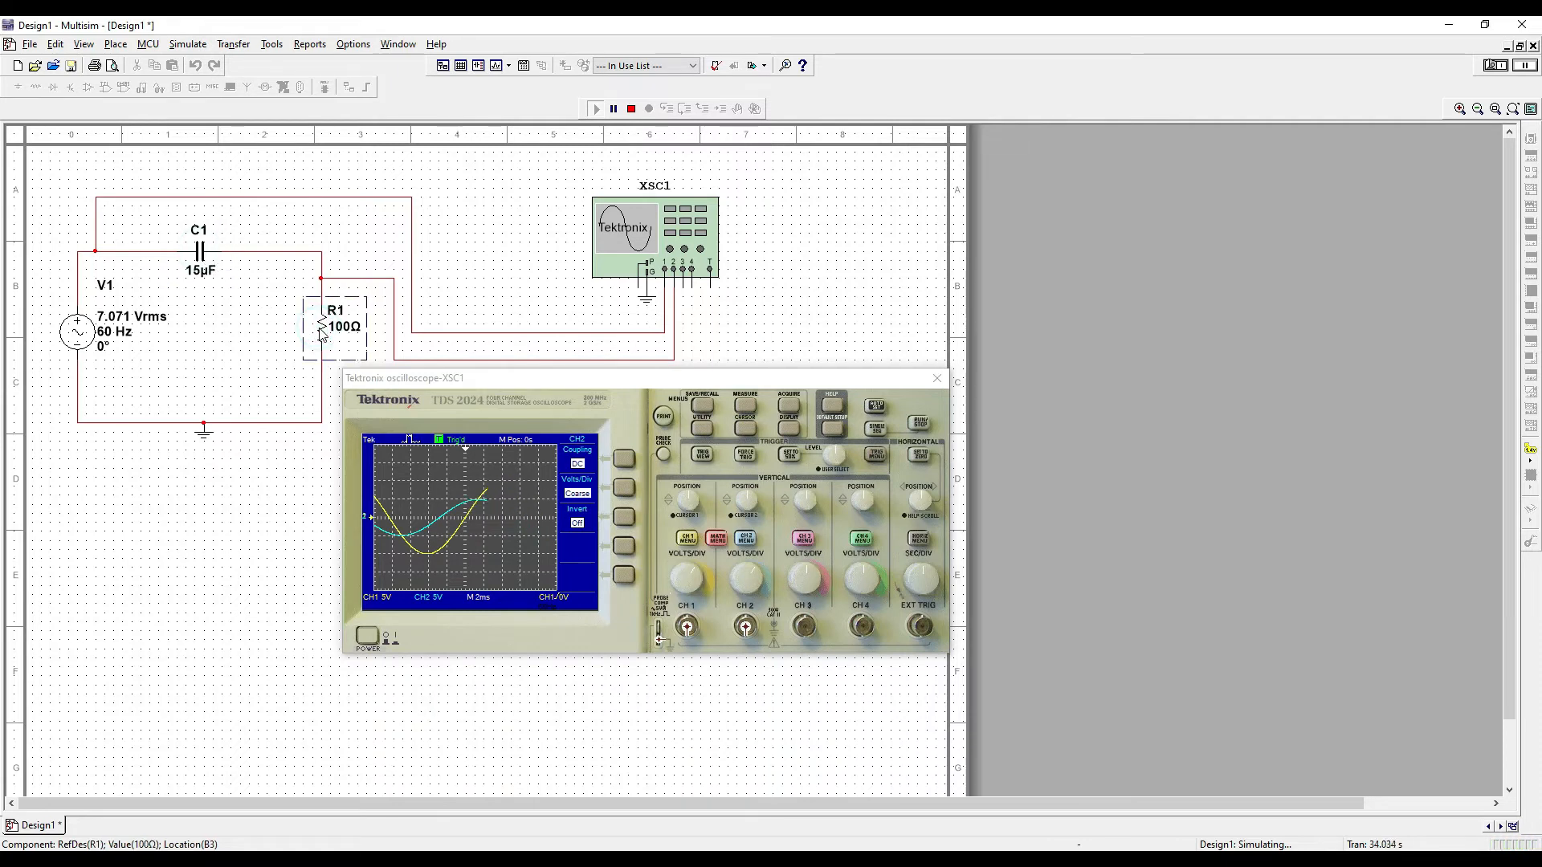
left_click(201, 262)
left_click(321, 329)
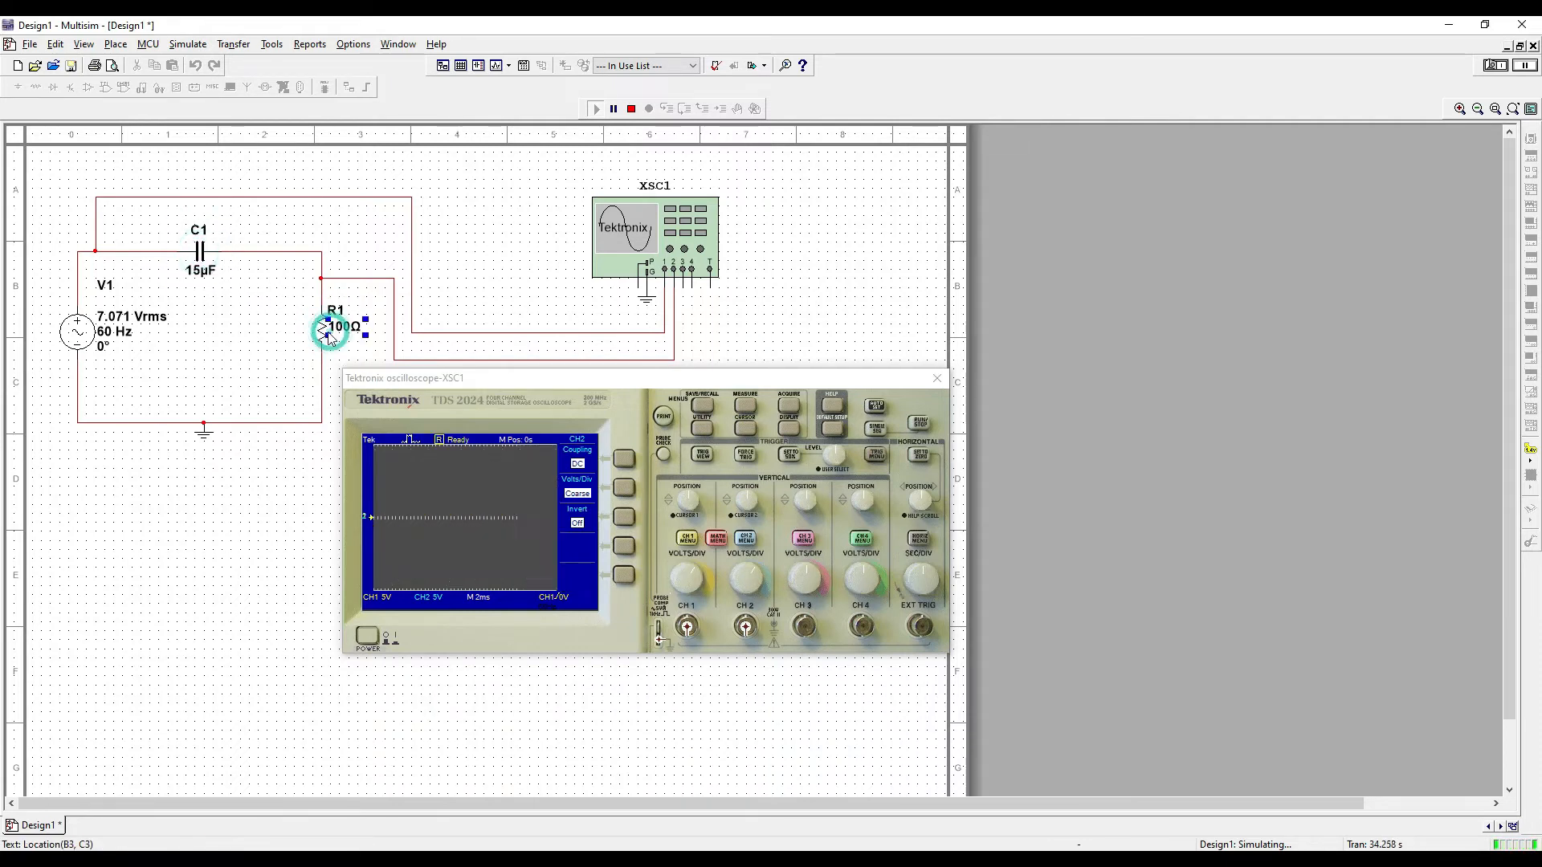
left_click(320, 329)
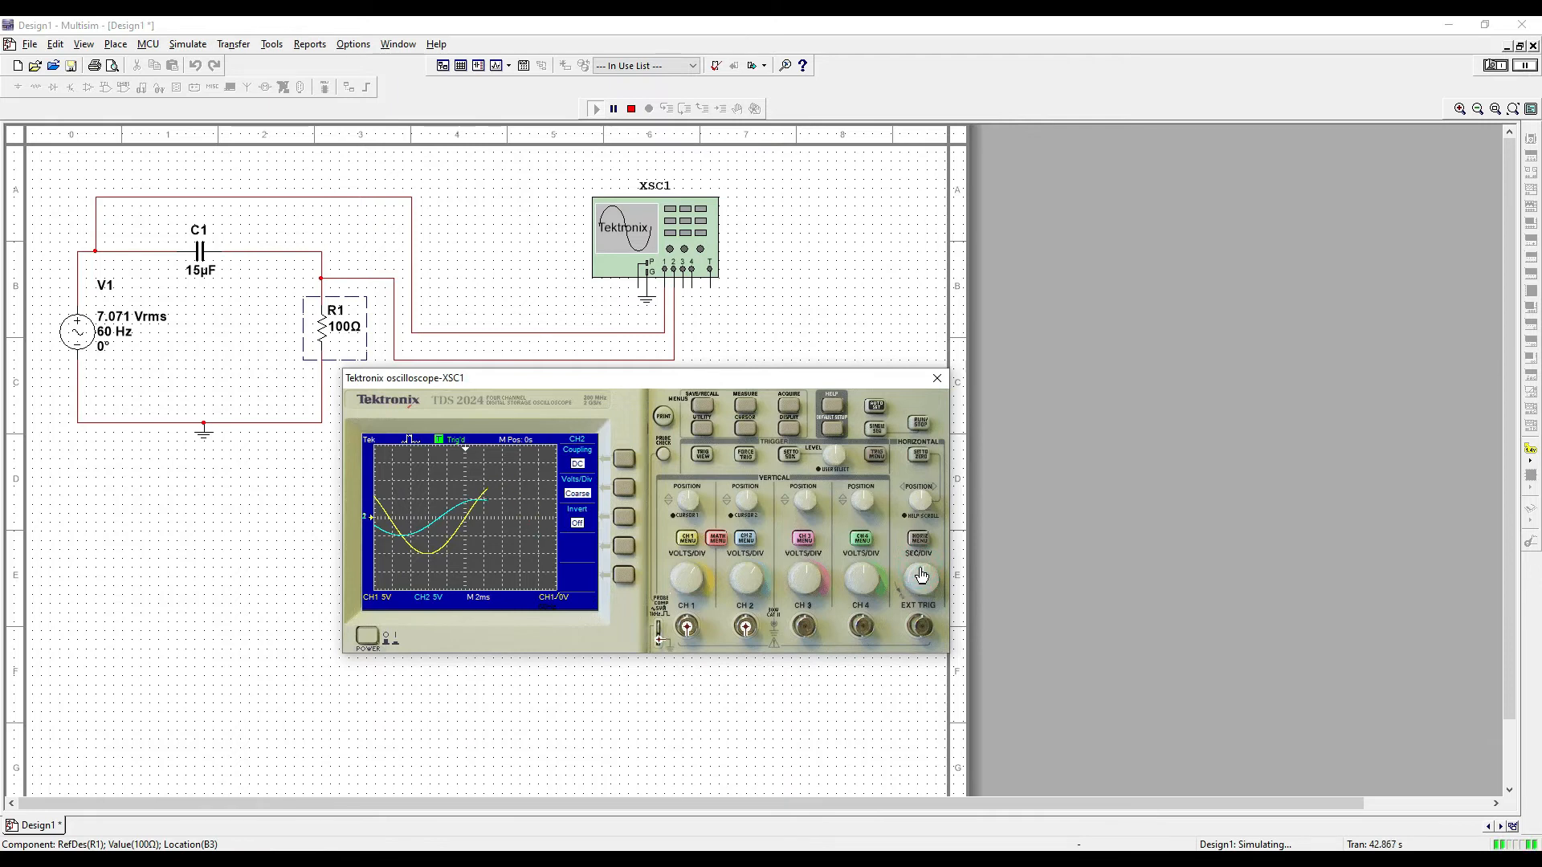
Step: Set the time base to 5 ms per division and shift the traces: channel 2 up about one division, horizontal position to 2.25 ms
left_click(923, 575)
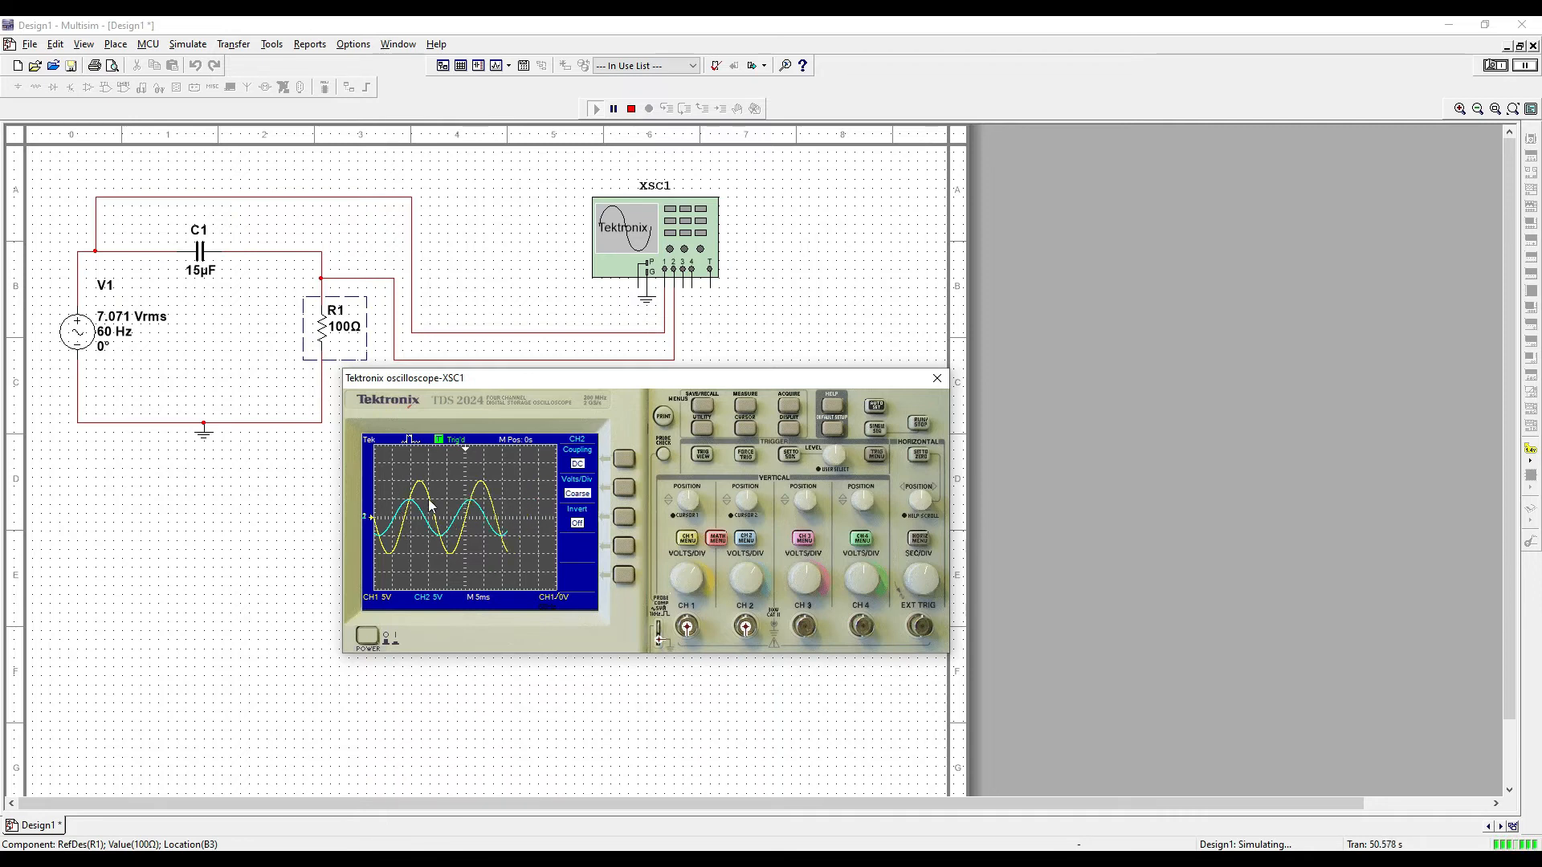
left_click(749, 500)
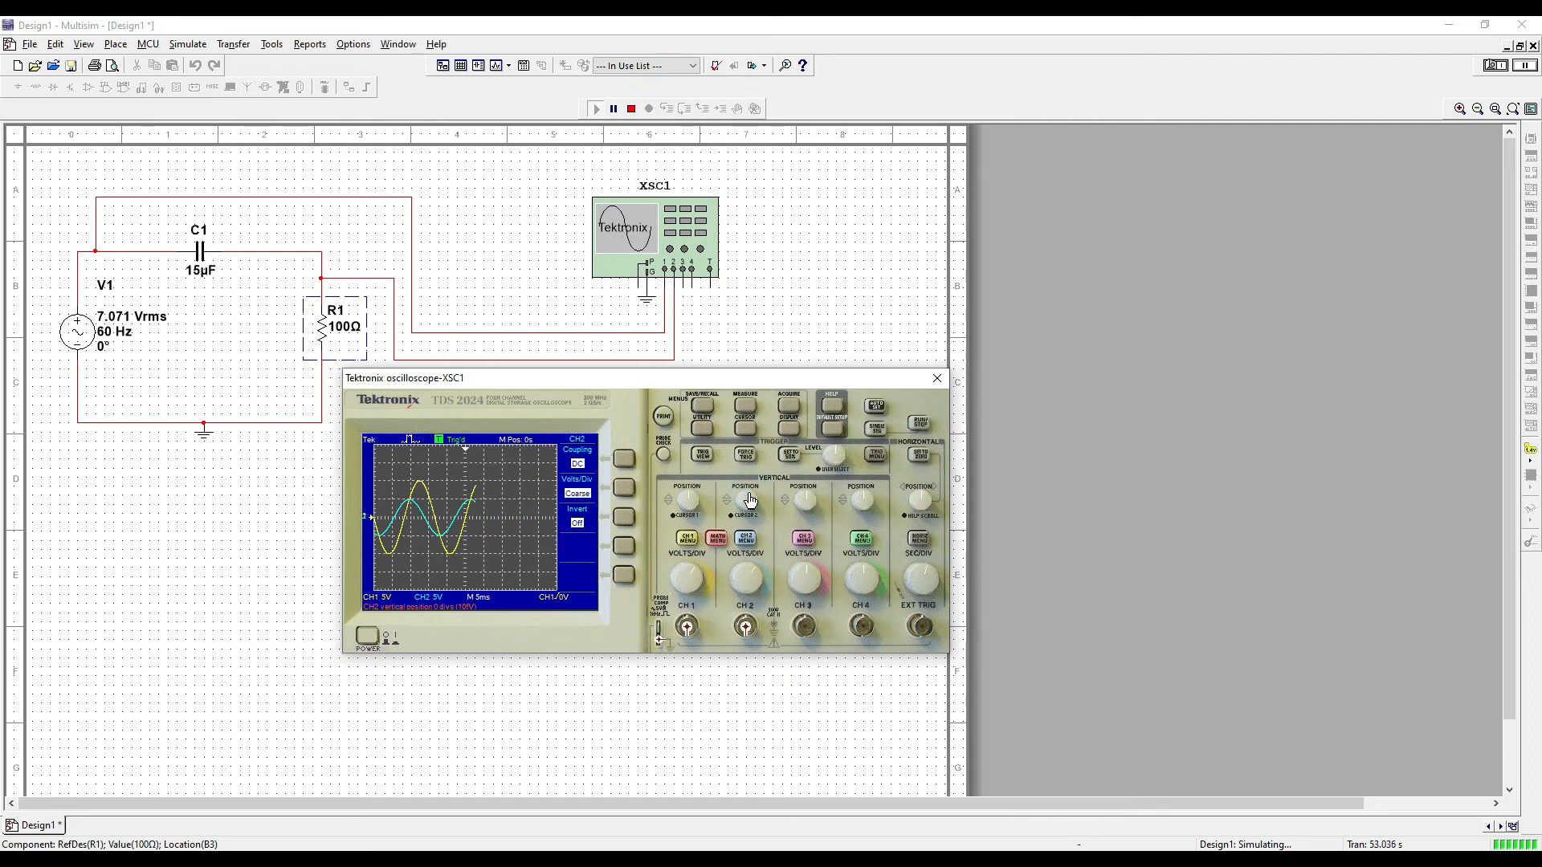
mouse_move(749, 500)
left_mouse_down()
mouse_move(751, 524)
mouse_move(729, 514)
left_mouse_up()
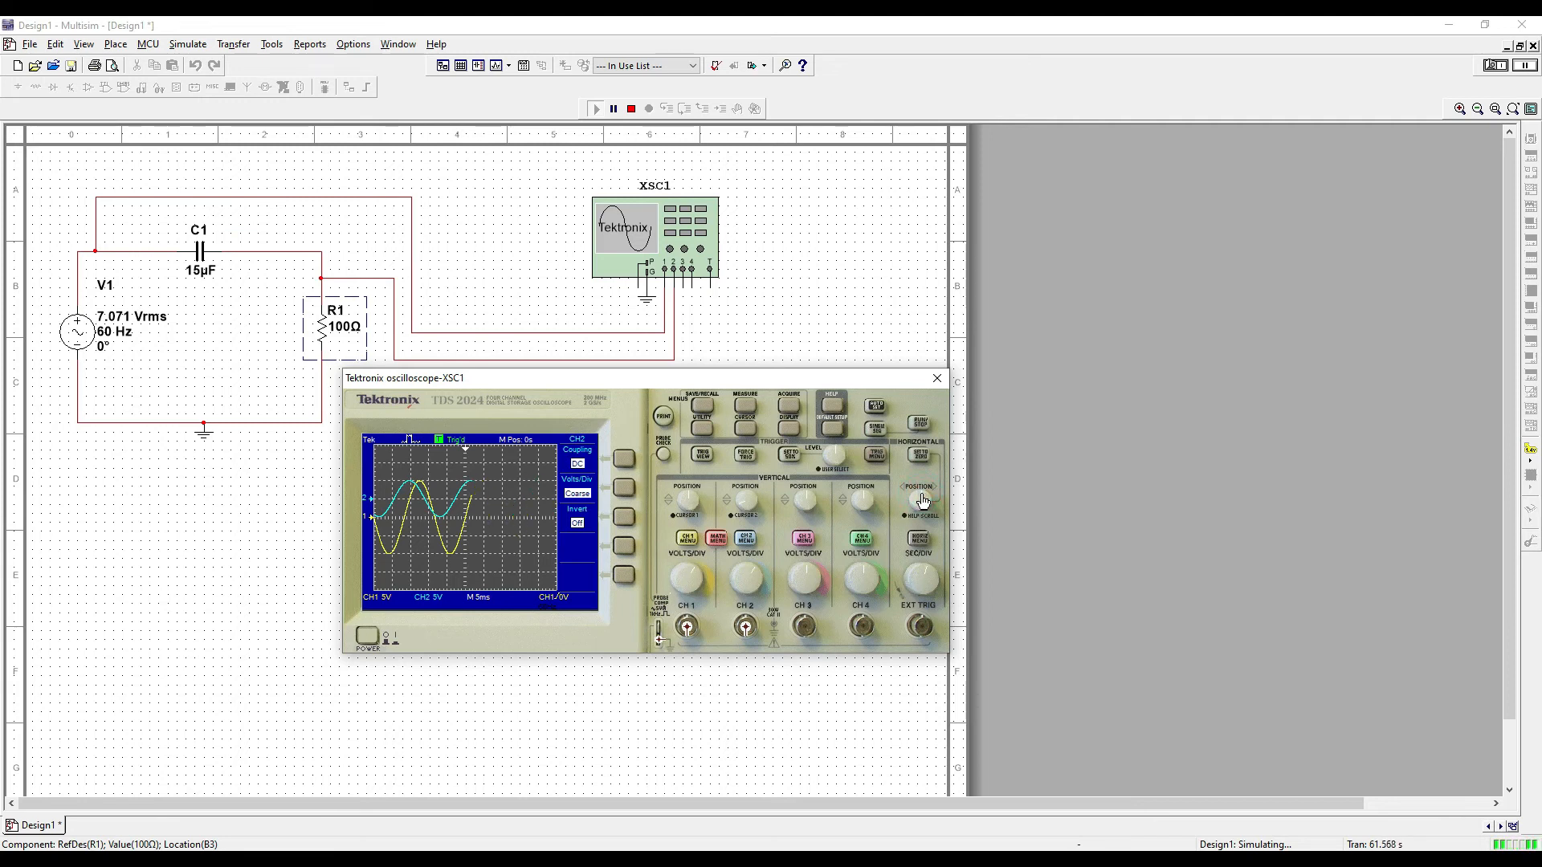
left_click_drag(918, 500, 944, 518)
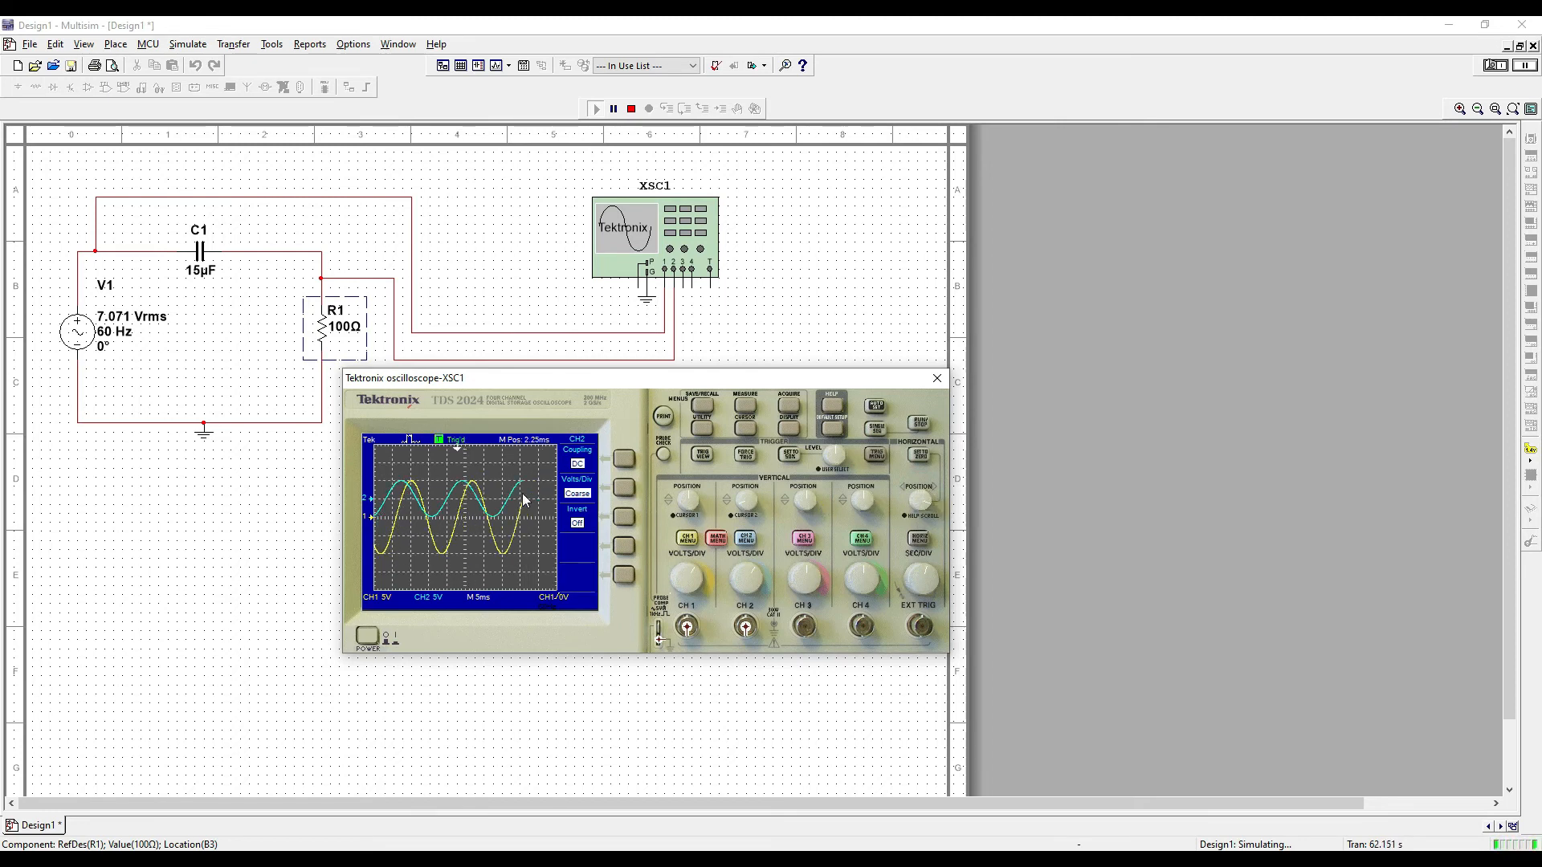